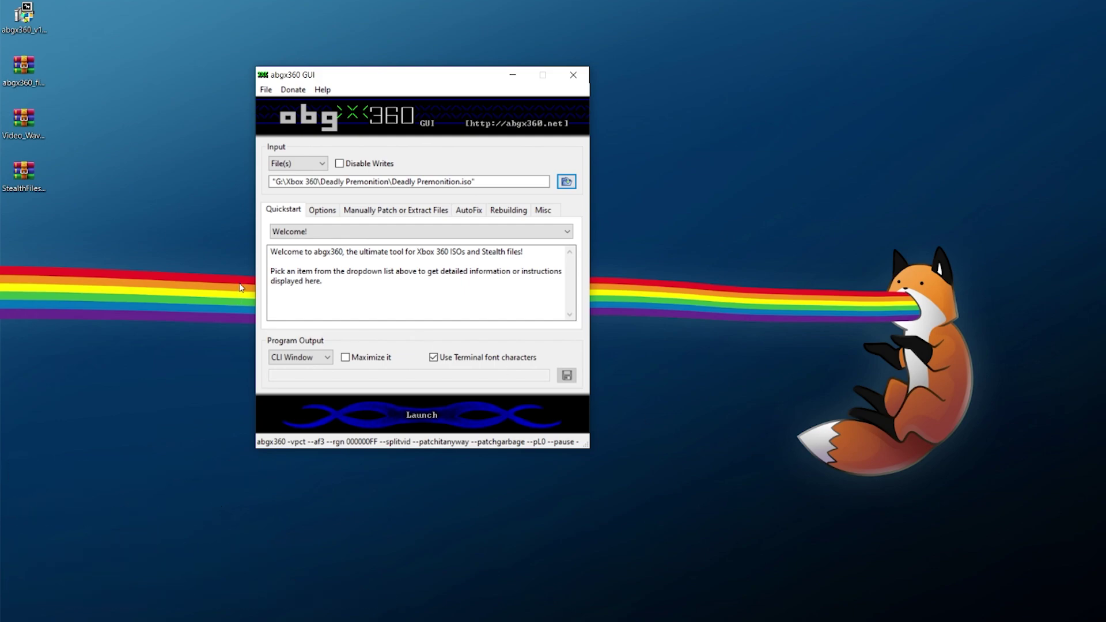
- Look over the verification options, then return to the welcome information
{"action": "left_click", "coordinate": [296, 294]}
{"action": "left_click", "coordinate": [321, 213]}
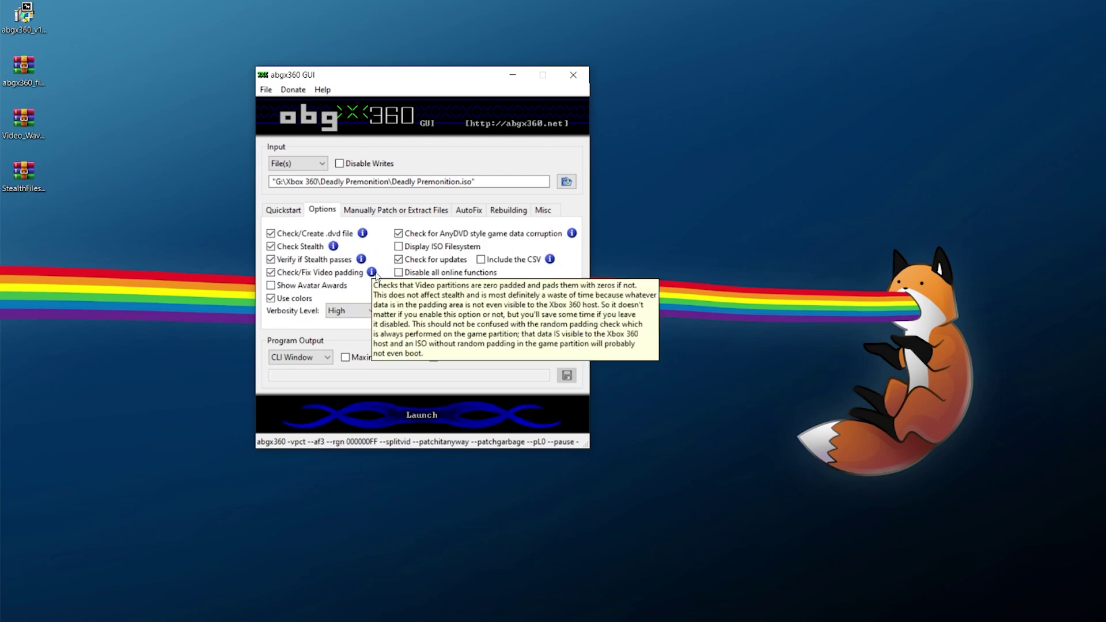
{"action": "left_click", "coordinate": [291, 214]}
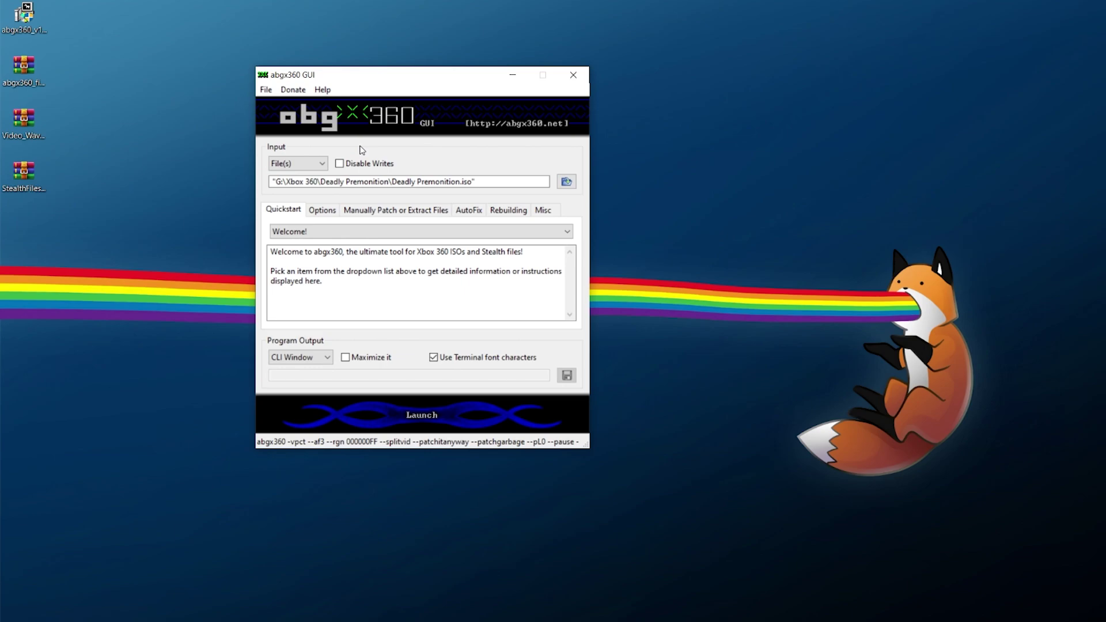
- Verify the Deadly Premonition ISO, review the stealth and CRC results, and close the console
{"action": "left_click", "coordinate": [419, 415]}
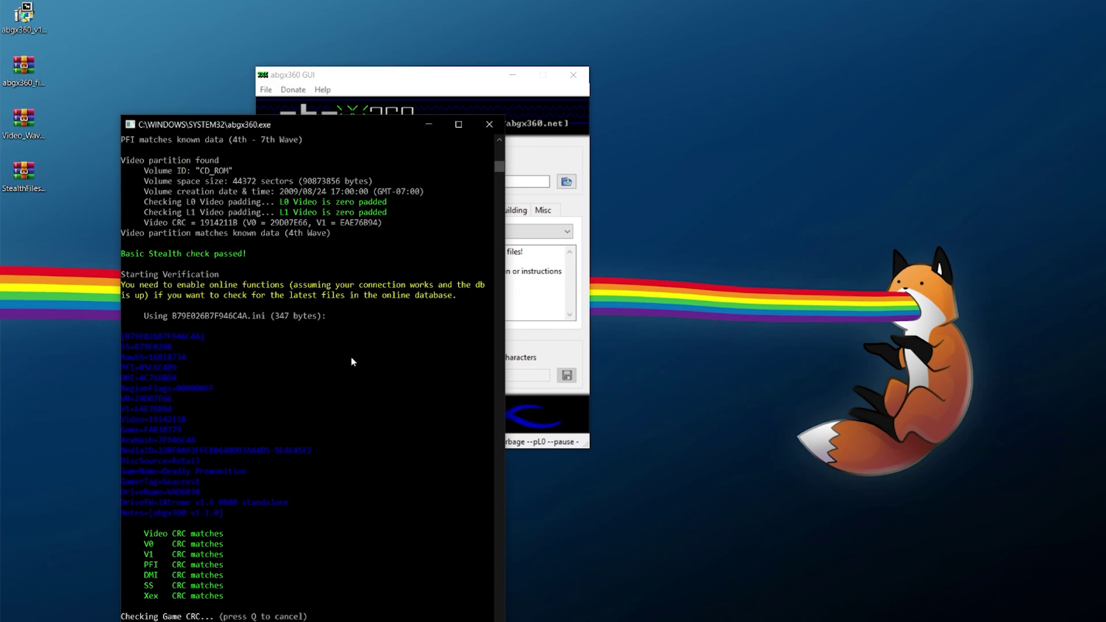
{"action": "scroll", "coordinate": [353, 362], "scroll_direction": "up", "scroll_amount": 20}
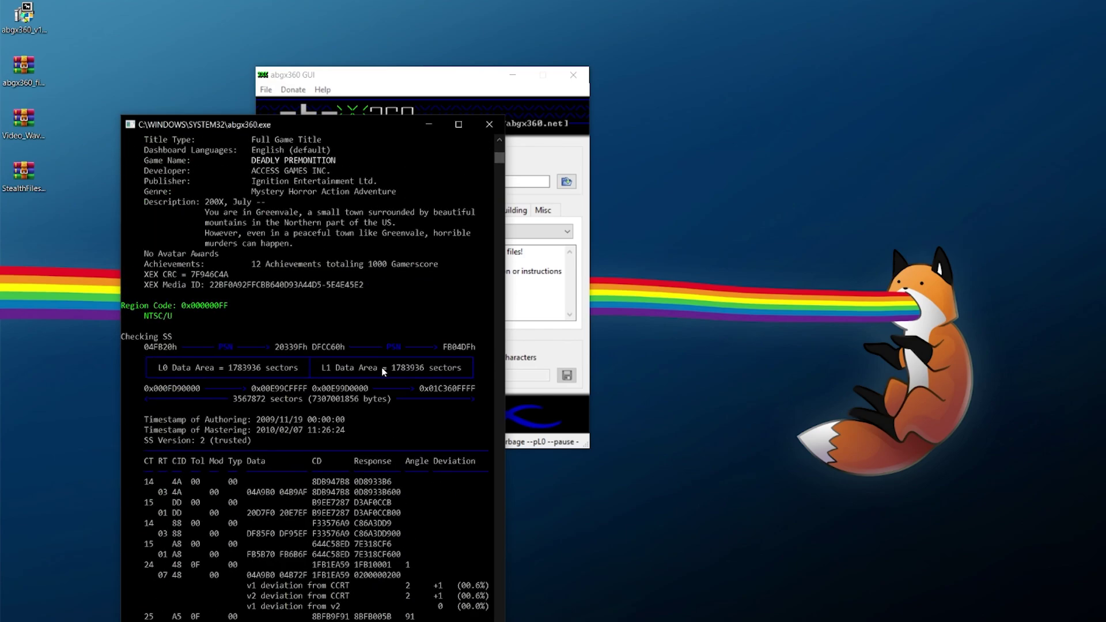
{"action": "scroll", "coordinate": [383, 371], "scroll_direction": "up", "scroll_amount": 8}
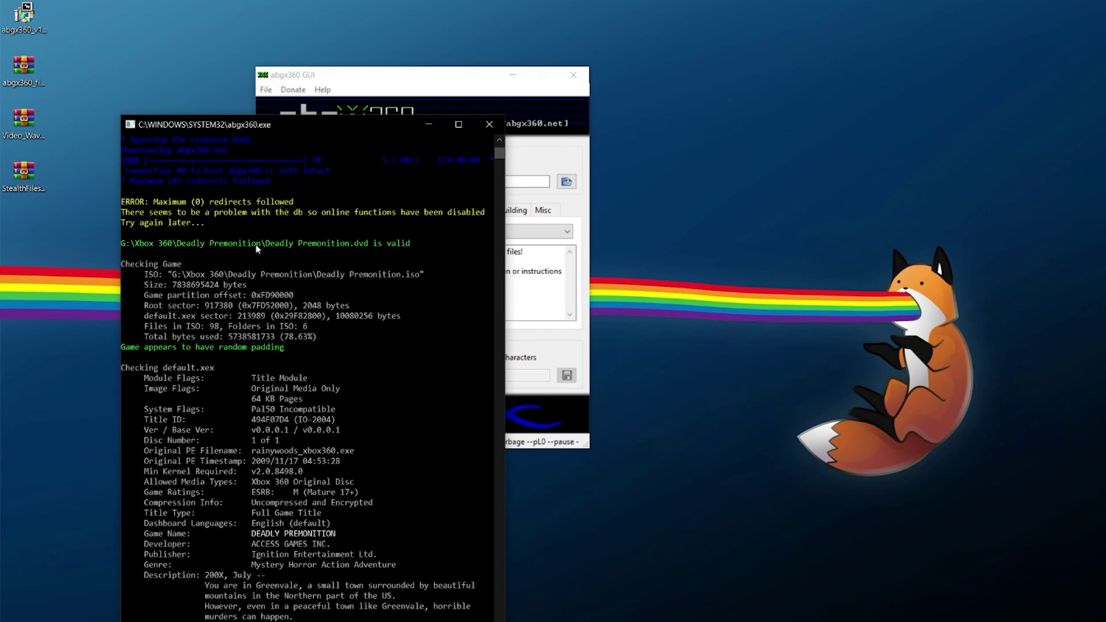
{"action": "left_click", "coordinate": [489, 124]}
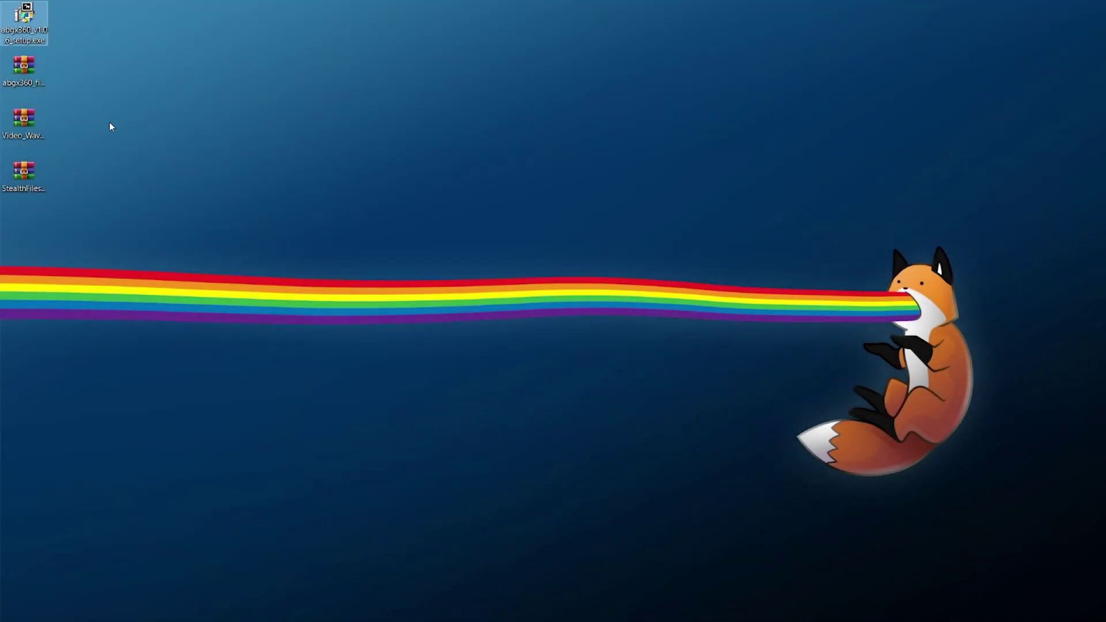
- Run abgx360_v1.0.6_setup.exe, approve the UAC prompt, and move the setup window aside
{"action": "double_click", "coordinate": [41, 12]}
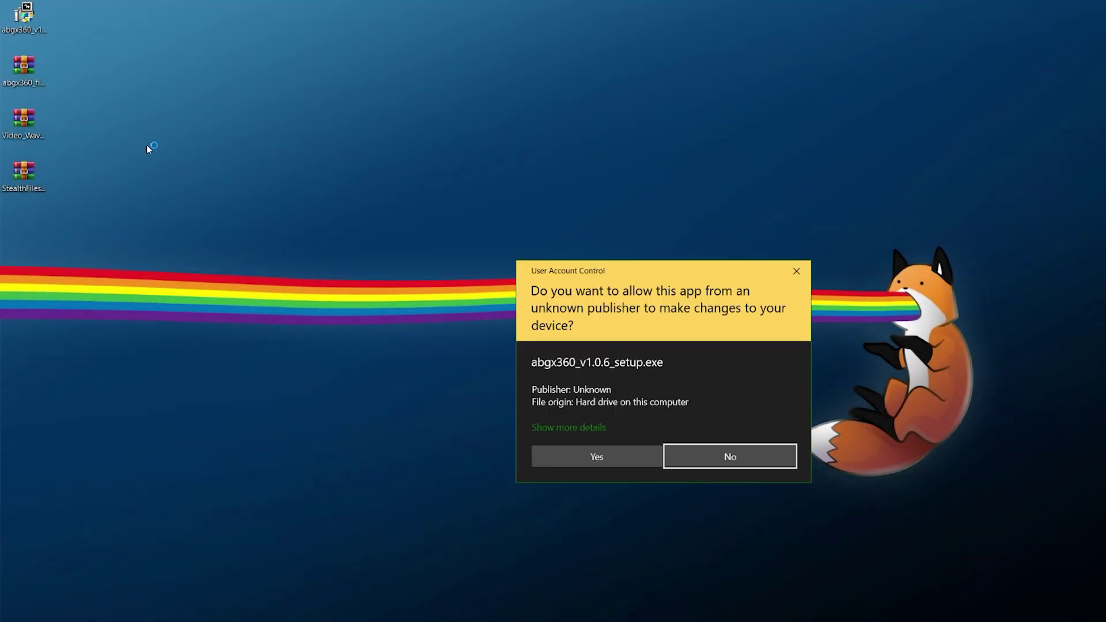
{"action": "left_click", "coordinate": [598, 456]}
{"action": "left_click_drag", "start_coordinate": [670, 279], "coordinate": [585, 203]}
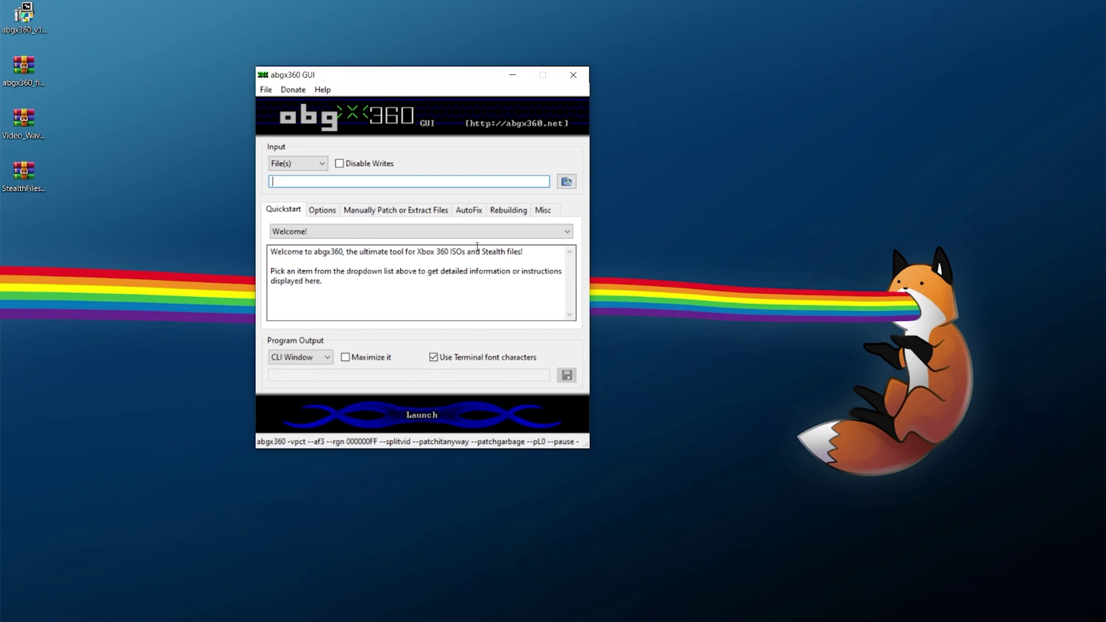
{"action": "left_click", "coordinate": [326, 212]}
{"action": "left_click", "coordinate": [419, 211]}
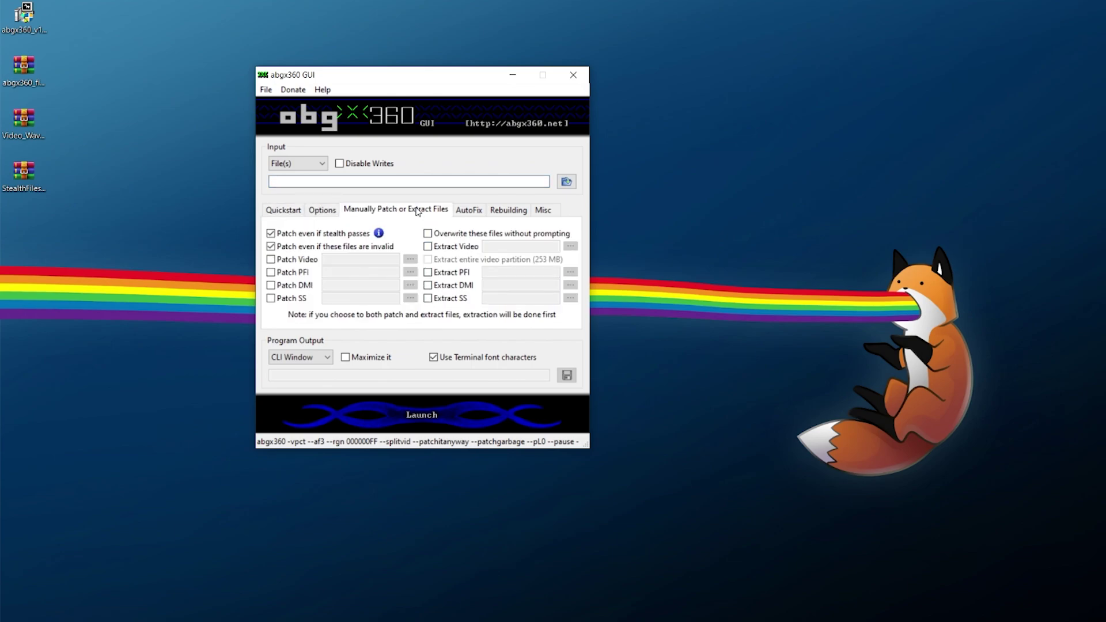
{"action": "left_click", "coordinate": [470, 212]}
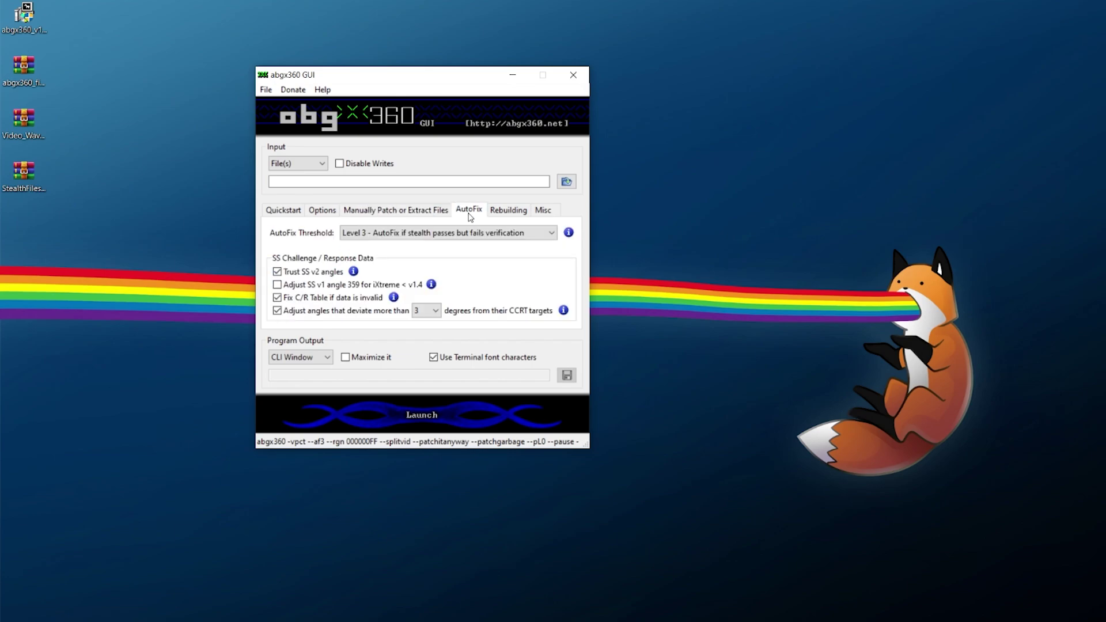
{"action": "left_click", "coordinate": [287, 219]}
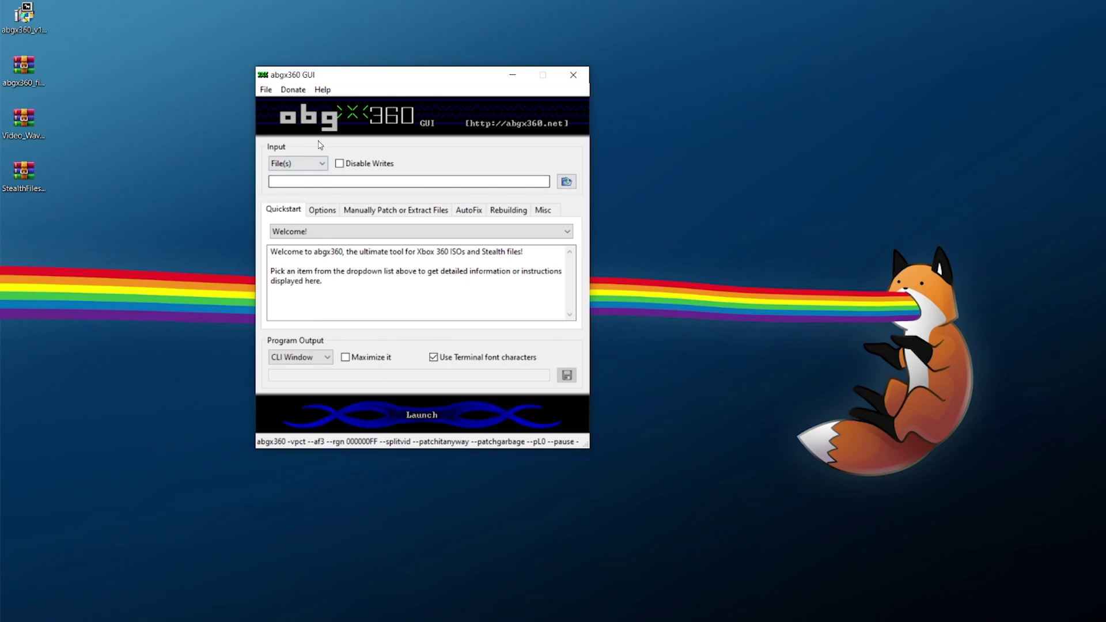
- Open the StealthFiles folder via Help > Where is my StealthFiles folder..., then close abgx360 GUI
{"action": "left_click", "coordinate": [329, 91]}
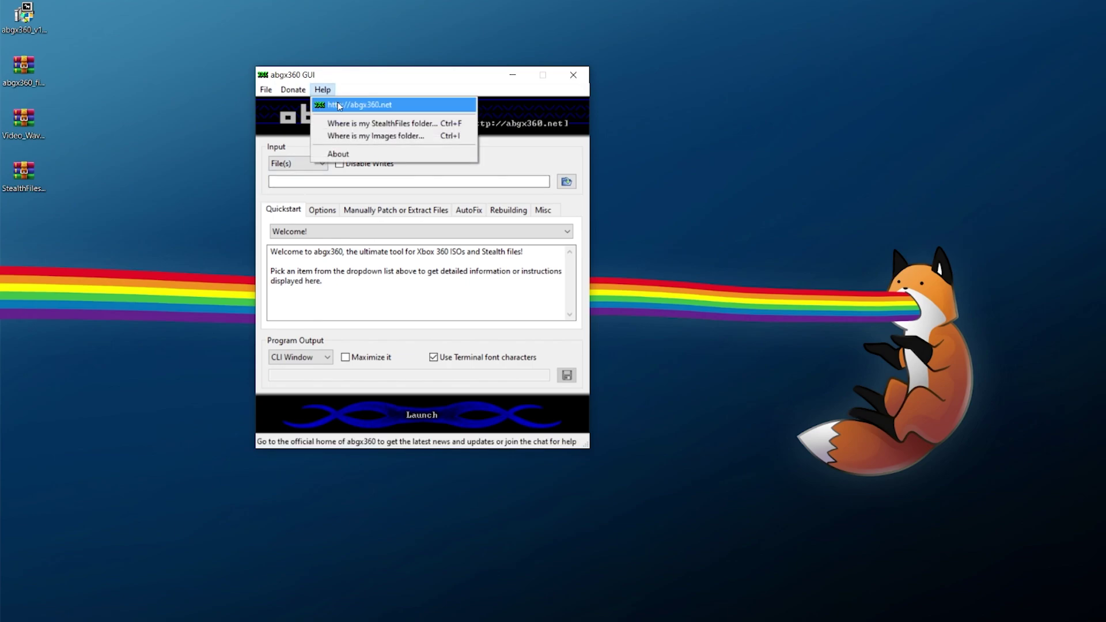
{"action": "left_click", "coordinate": [383, 127]}
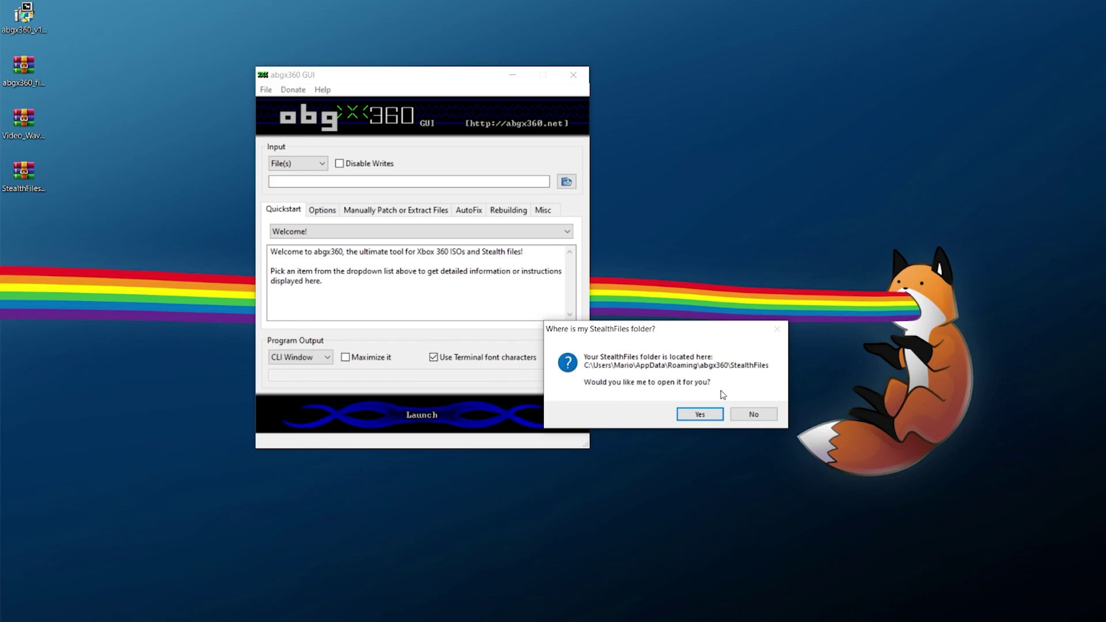
{"action": "left_click", "coordinate": [700, 415]}
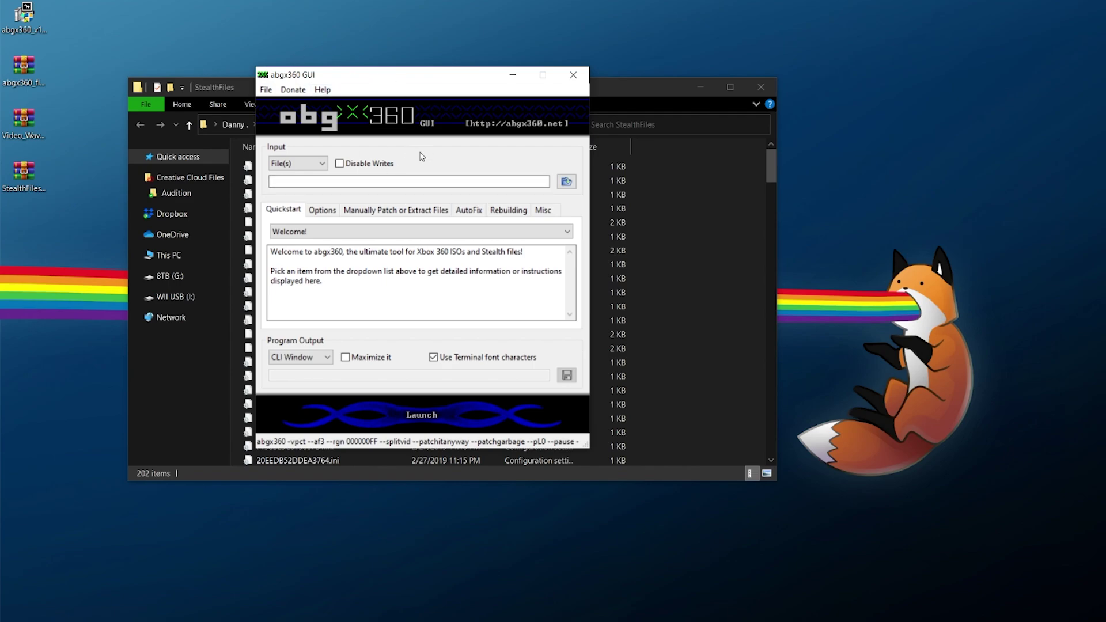
{"action": "left_click", "coordinate": [579, 78]}
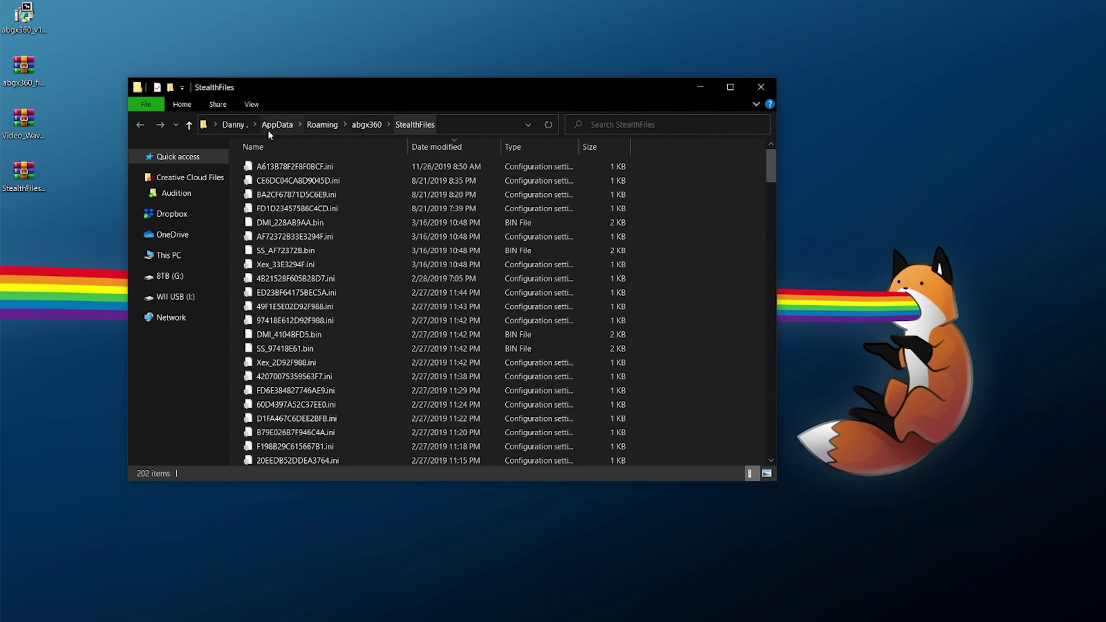
- Go up to the abgx360 folder and inspect StealthFiles, abgx360.dat and abgx360.ini
{"action": "left_click", "coordinate": [378, 129]}
{"action": "left_click", "coordinate": [391, 328]}
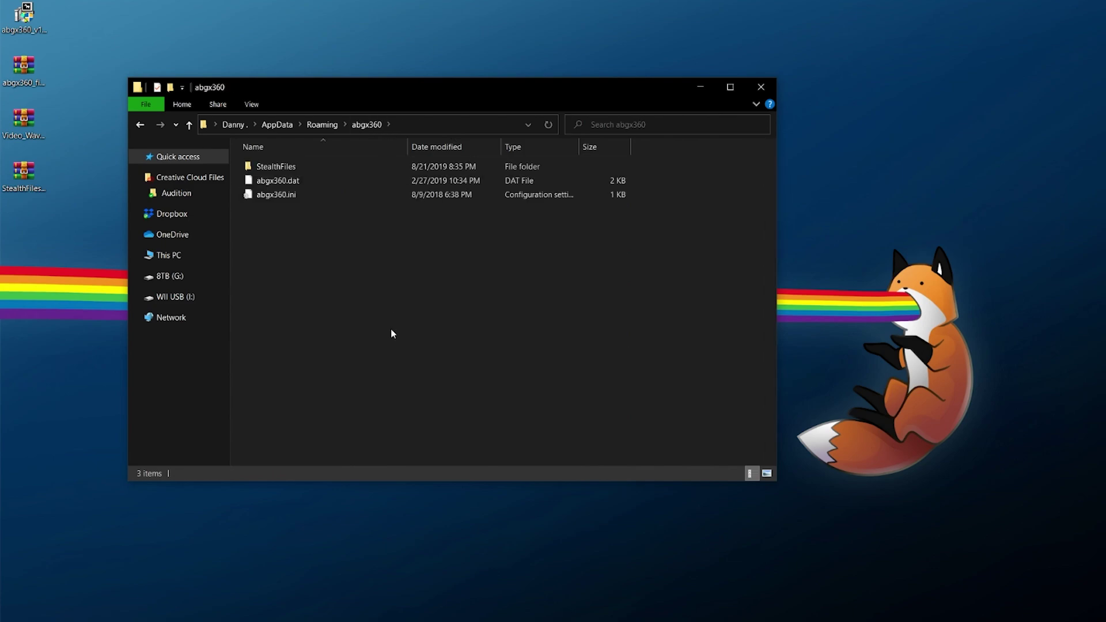
{"action": "left_click", "coordinate": [303, 166]}
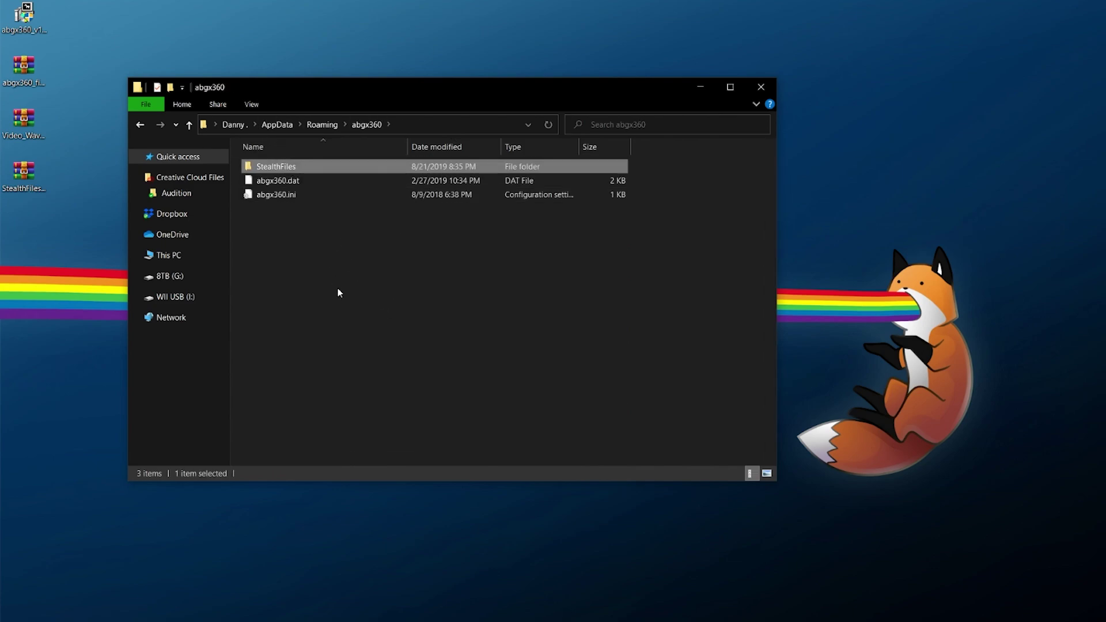
{"action": "left_click", "coordinate": [316, 180]}
{"action": "left_click", "coordinate": [312, 195]}
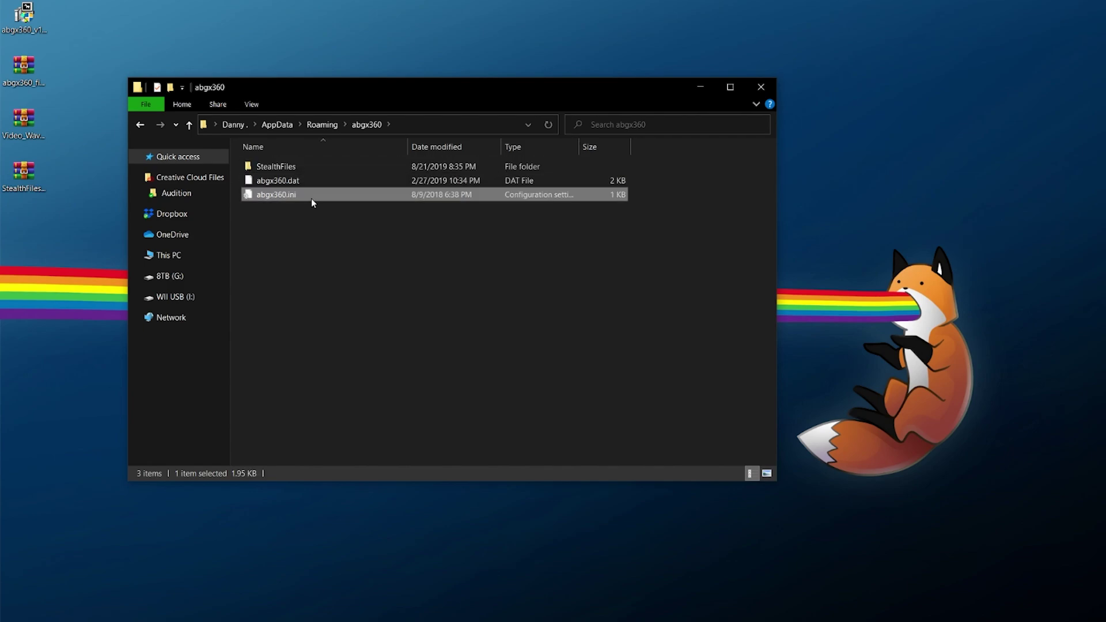
{"action": "left_click", "coordinate": [314, 180]}
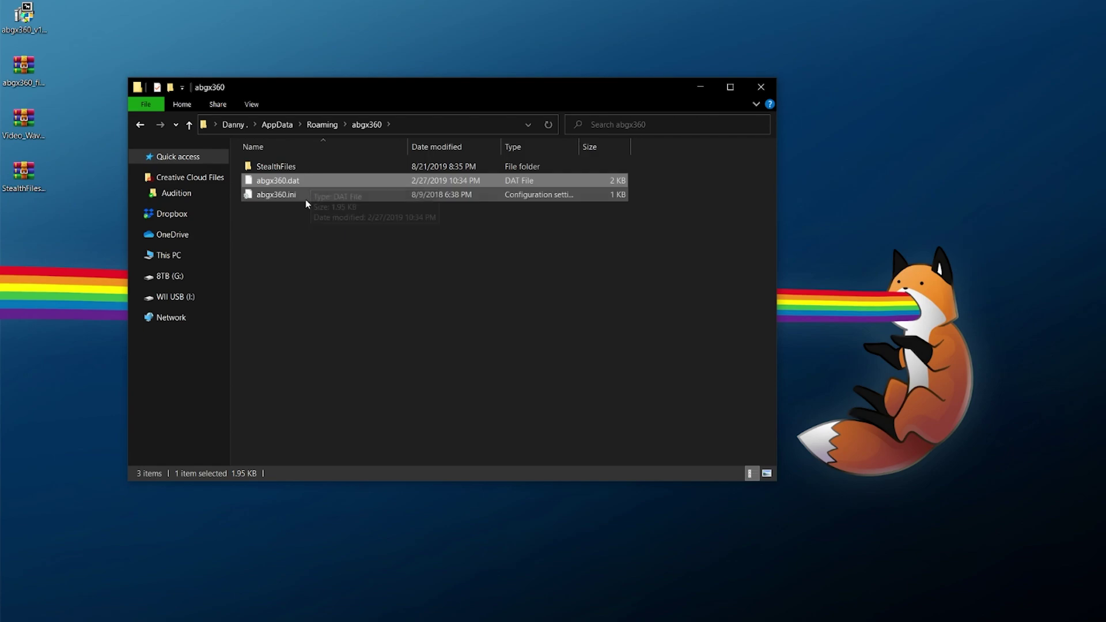
{"action": "left_click", "coordinate": [305, 199]}
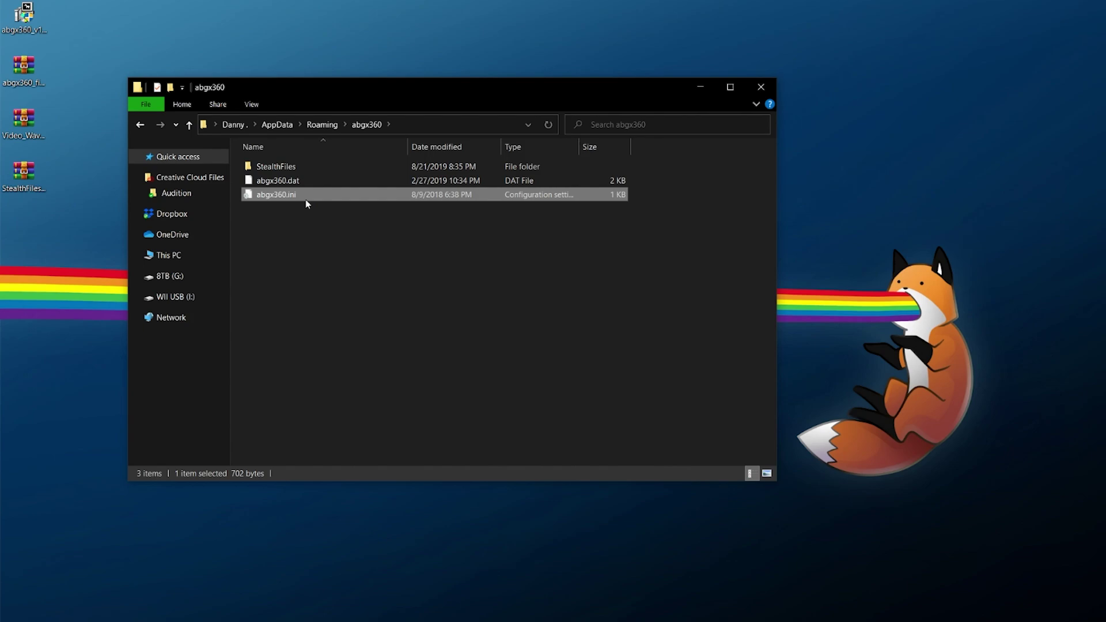
{"action": "left_click", "coordinate": [313, 221]}
- Check the folder's full AppData\Roaming\abgx360 path, then select abgx360_fixed_ini_2021.zip
{"action": "left_click", "coordinate": [429, 127]}
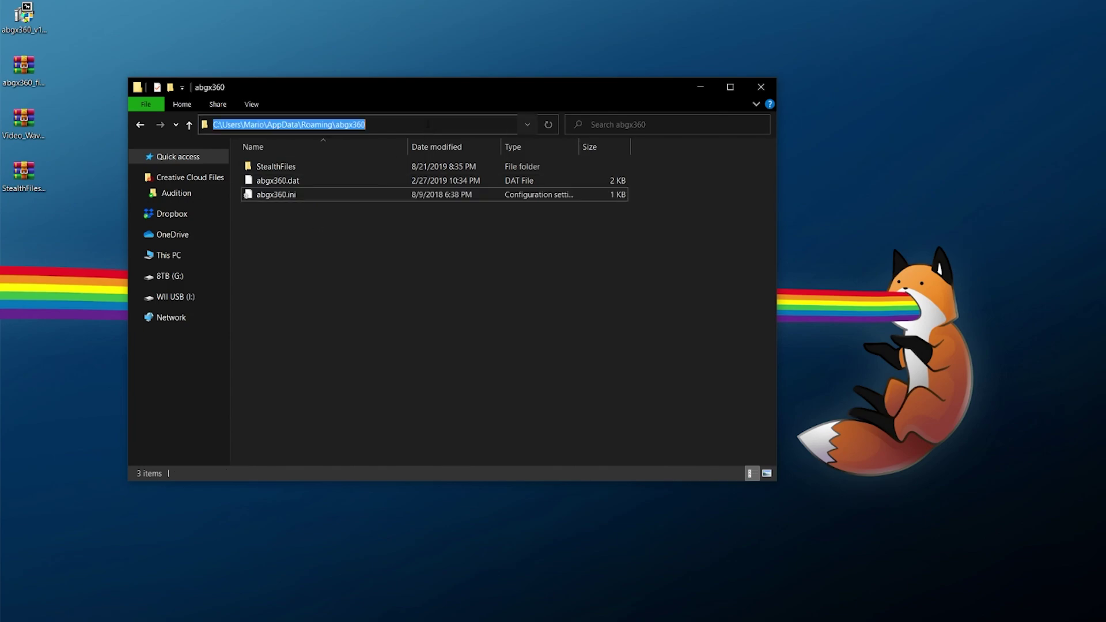
{"action": "left_click", "coordinate": [235, 125]}
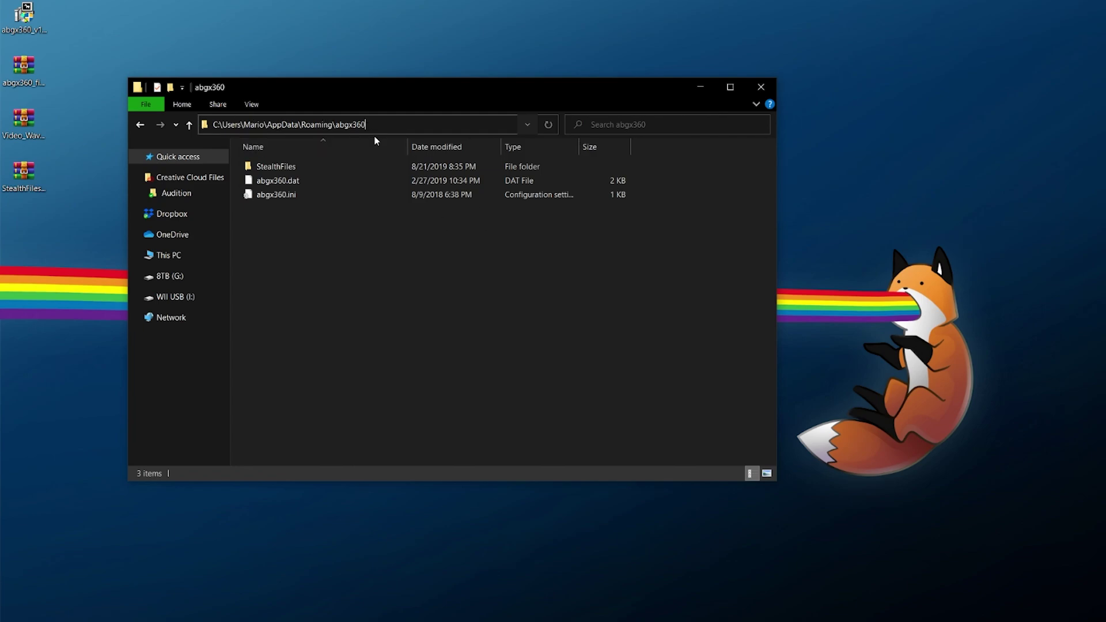
{"action": "left_click", "coordinate": [410, 265]}
{"action": "left_click", "coordinate": [284, 171]}
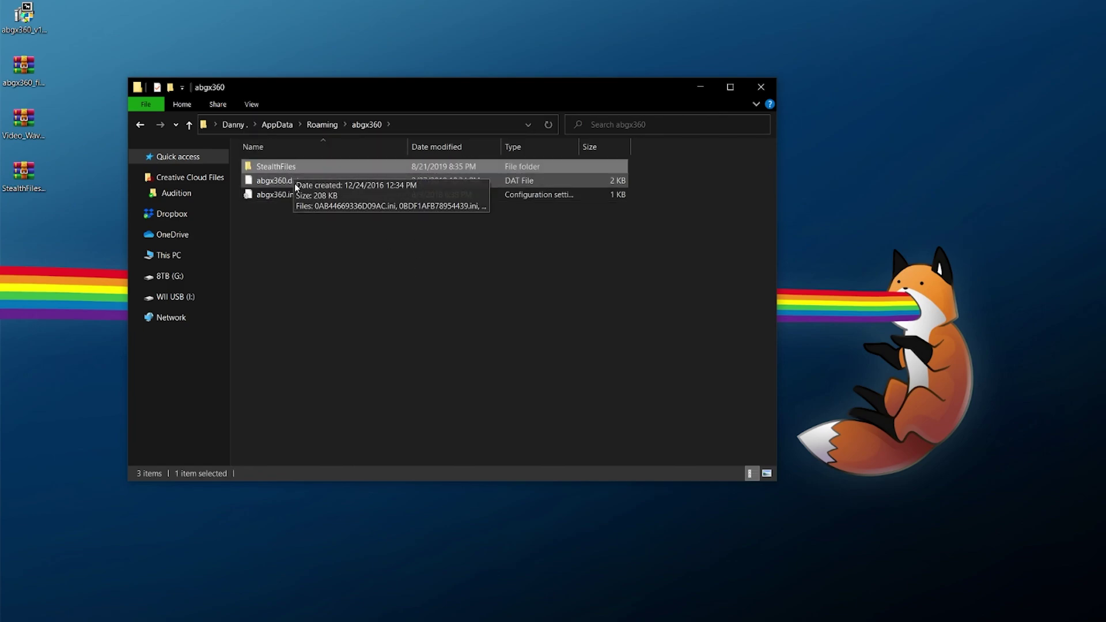
{"action": "left_click", "coordinate": [326, 273]}
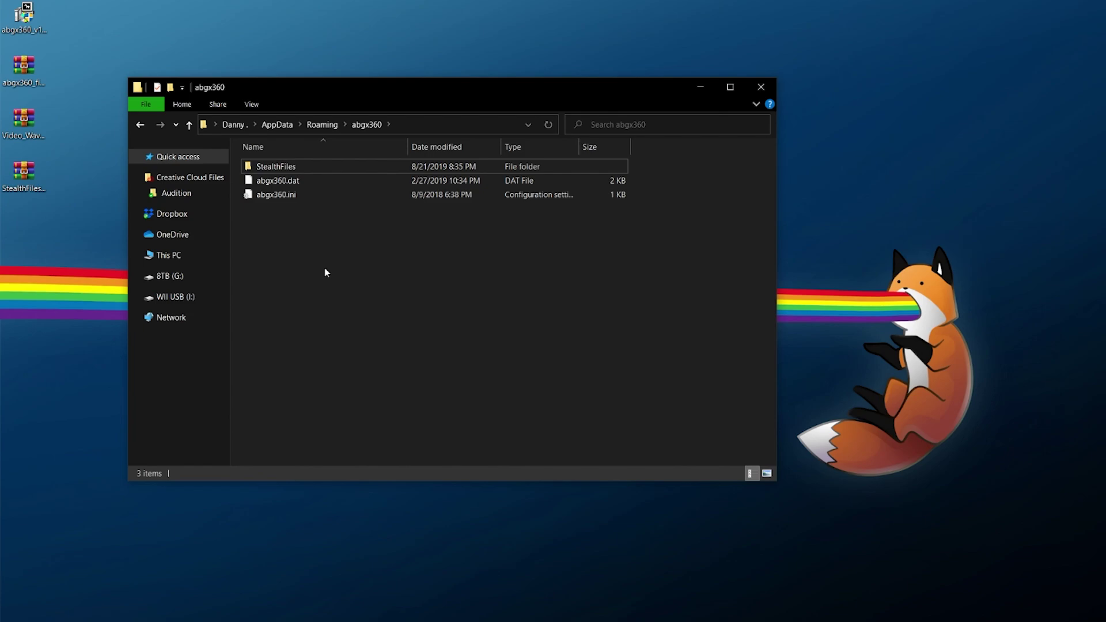
{"action": "left_click", "coordinate": [23, 69]}
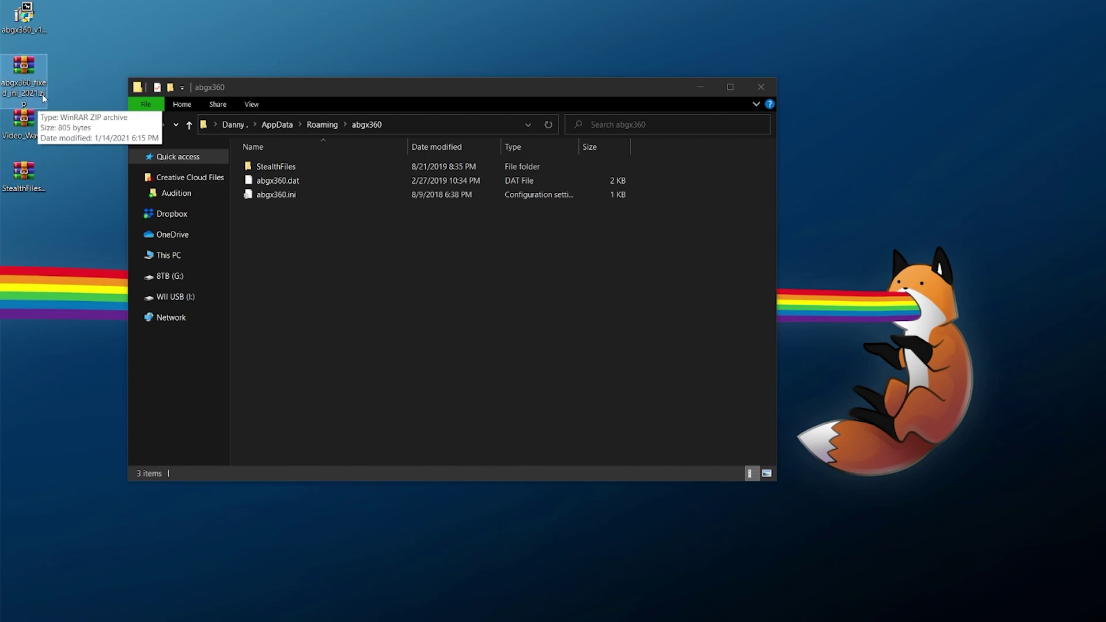
- Replace the old abgx360.ini with the one from abgx360_fixed_ini_2021.zip, then show the desktop
{"action": "double_click", "coordinate": [36, 88]}
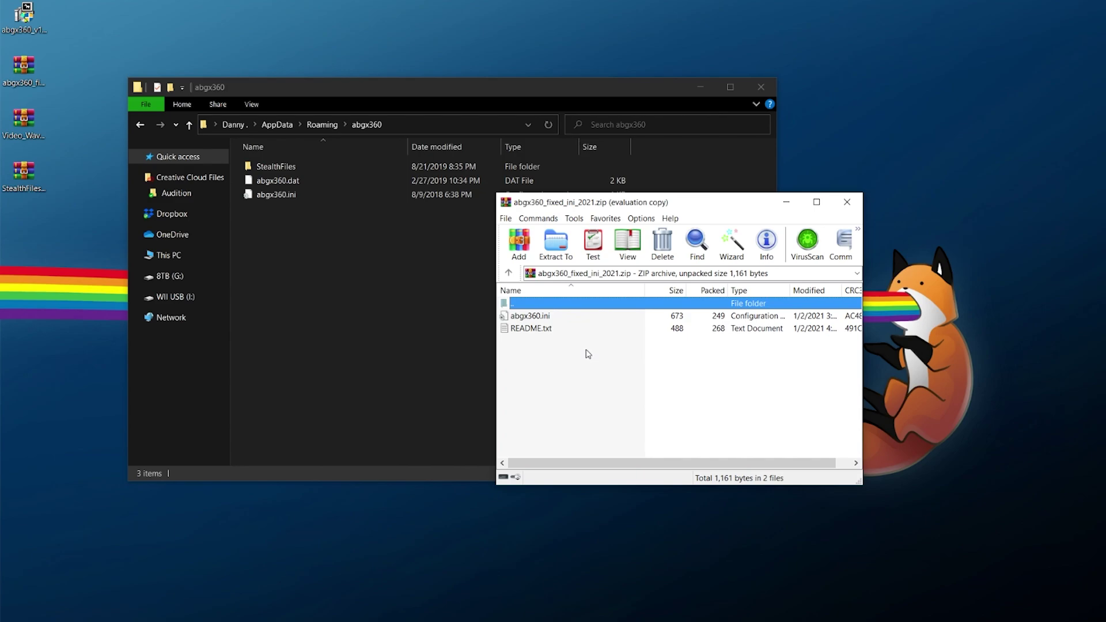
{"action": "left_click", "coordinate": [560, 318]}
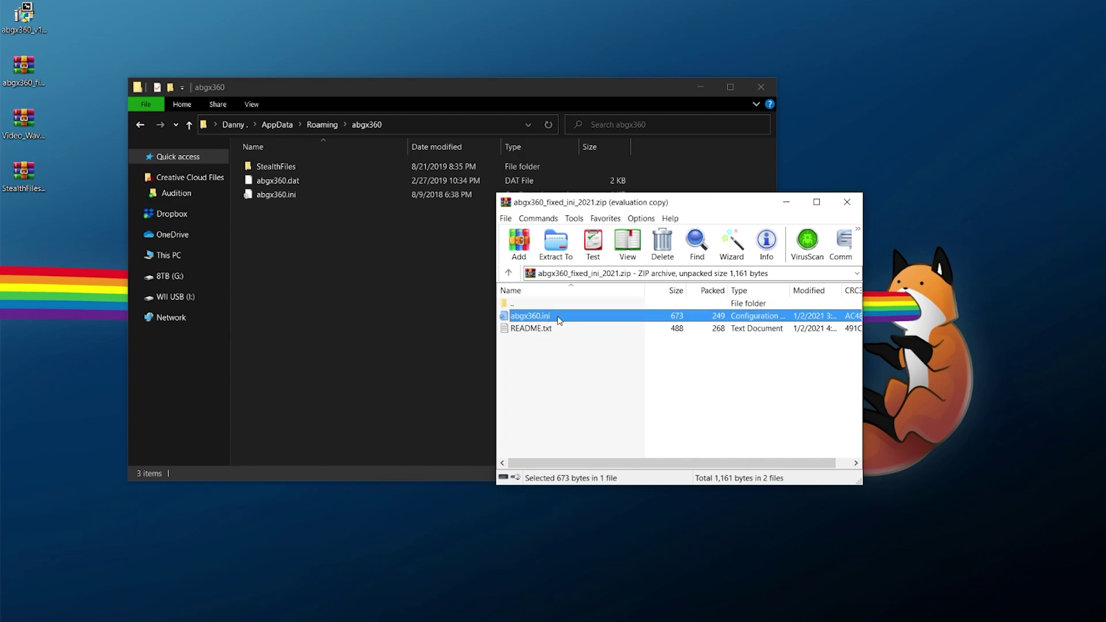
{"action": "left_click_drag", "start_coordinate": [330, 246], "coordinate": [328, 246]}
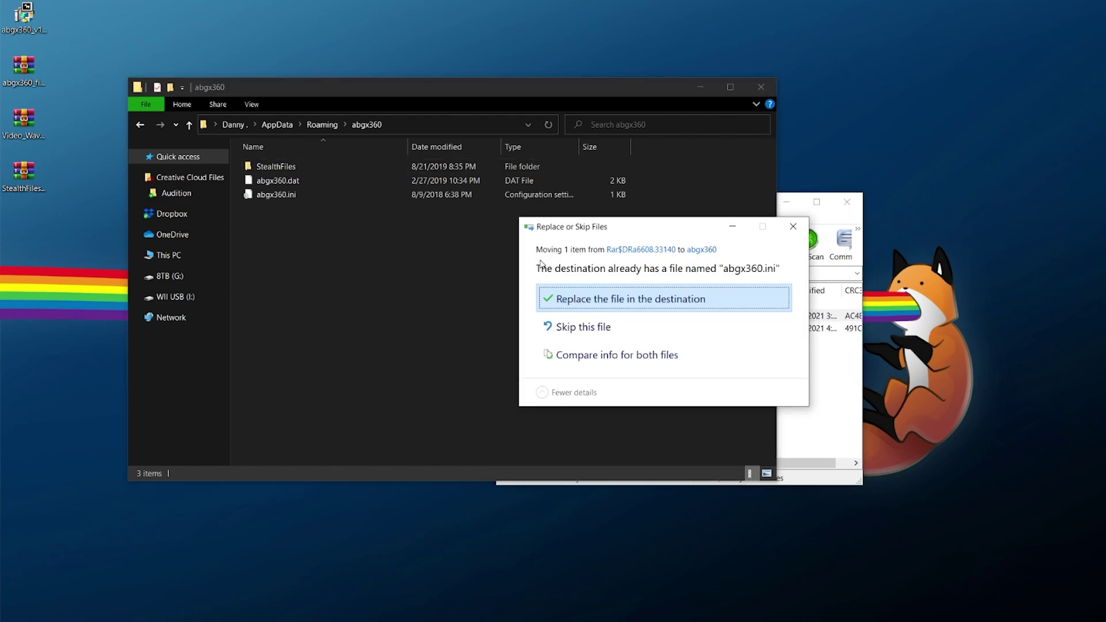
{"action": "left_click", "coordinate": [631, 298]}
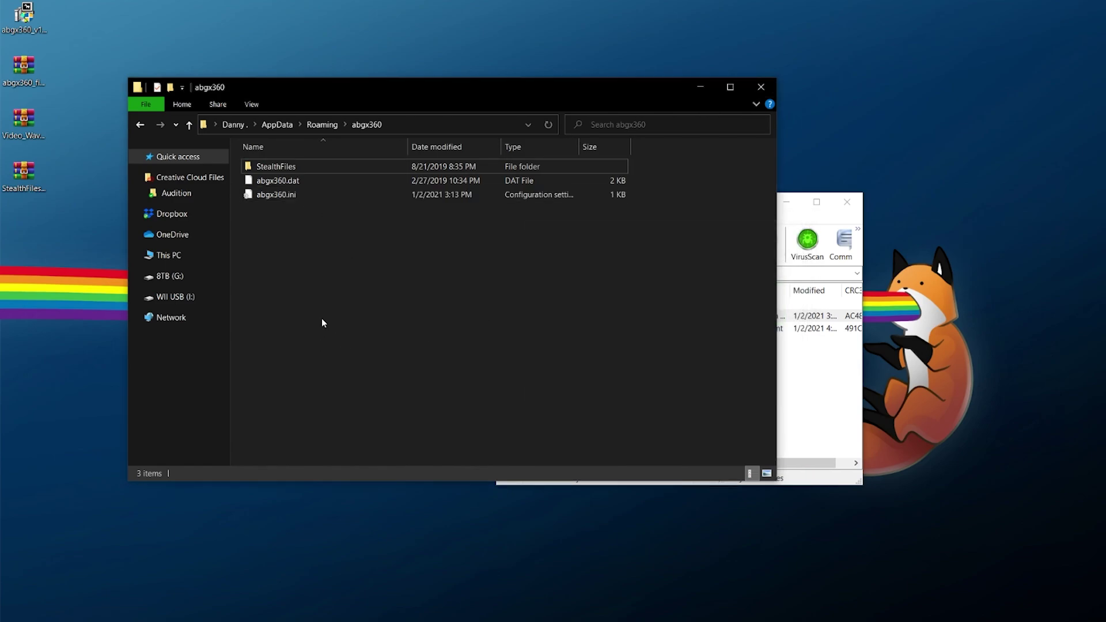
{"action": "key", "text": "super+d"}
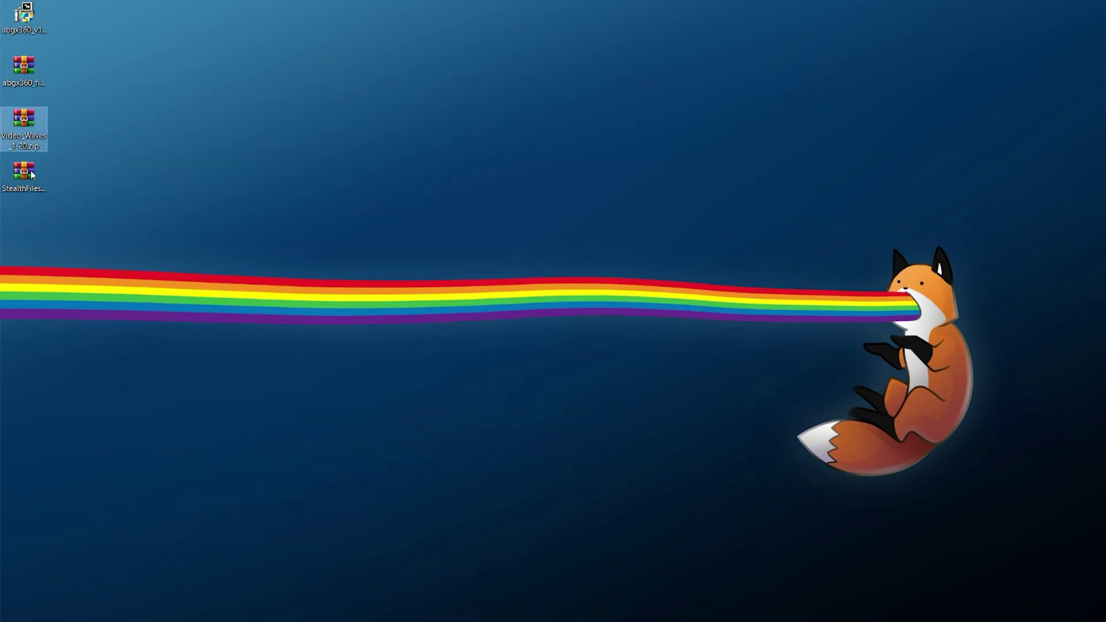
- Extract Video_Waves_1-20.zip with WinRAR into a Video_Waves_1-20 folder and open it
{"action": "left_click", "coordinate": [30, 182]}
{"action": "left_click", "coordinate": [38, 126]}
{"action": "right_click", "coordinate": [35, 116]}
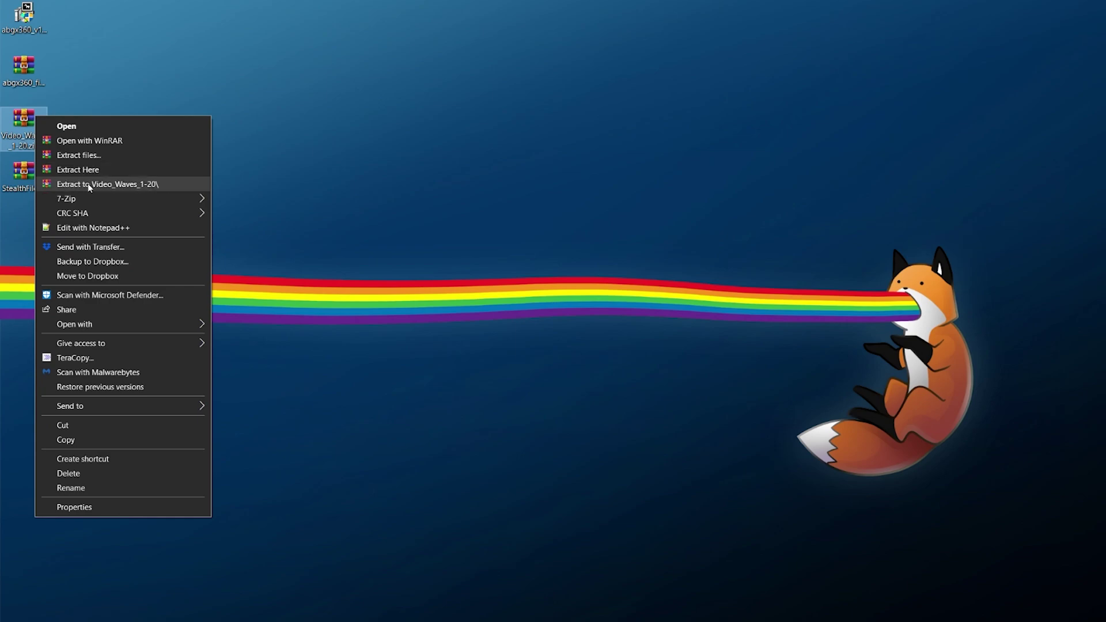
{"action": "left_click", "coordinate": [129, 188]}
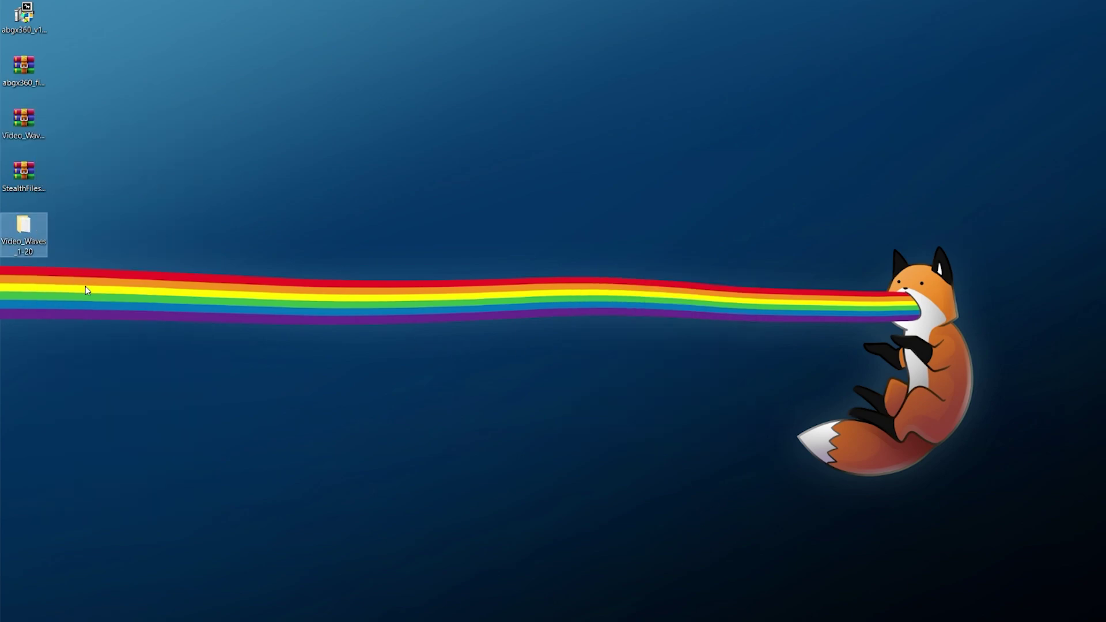
{"action": "double_click", "coordinate": [25, 225]}
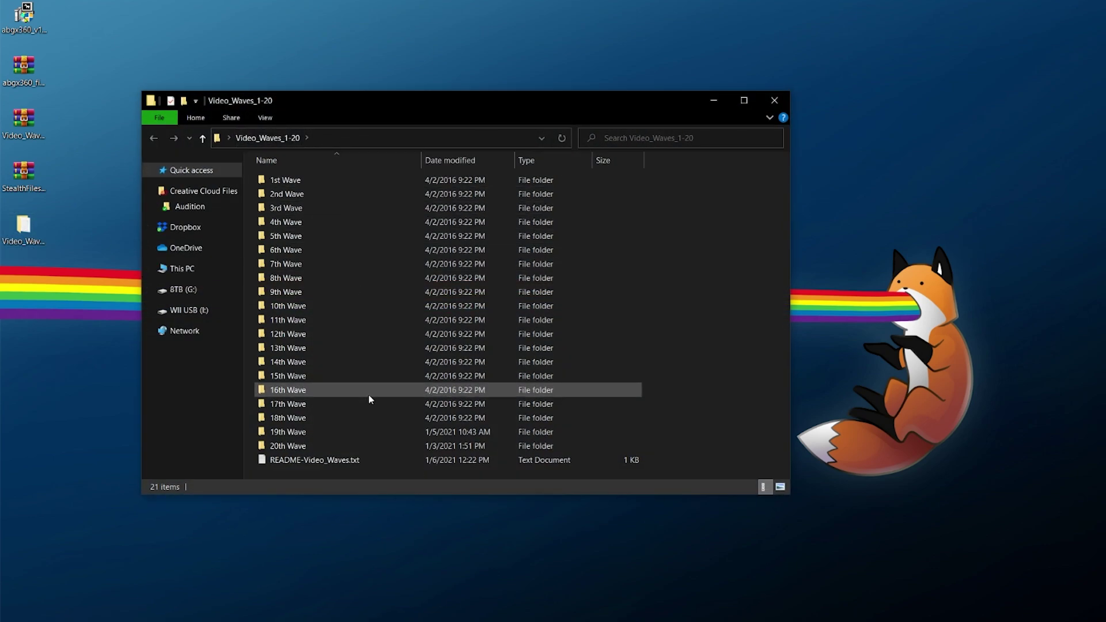
- Open the abgx360 StealthFiles folder alongside the Video_Waves_1-20 window
{"action": "left_click", "coordinate": [423, 459]}
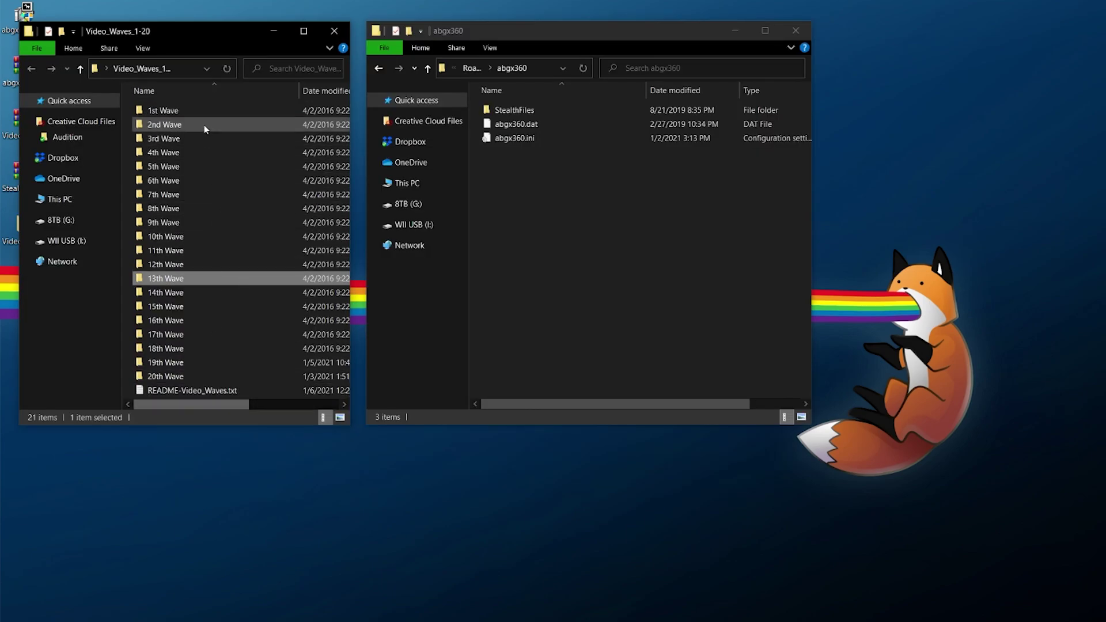
{"action": "left_click", "coordinate": [523, 67]}
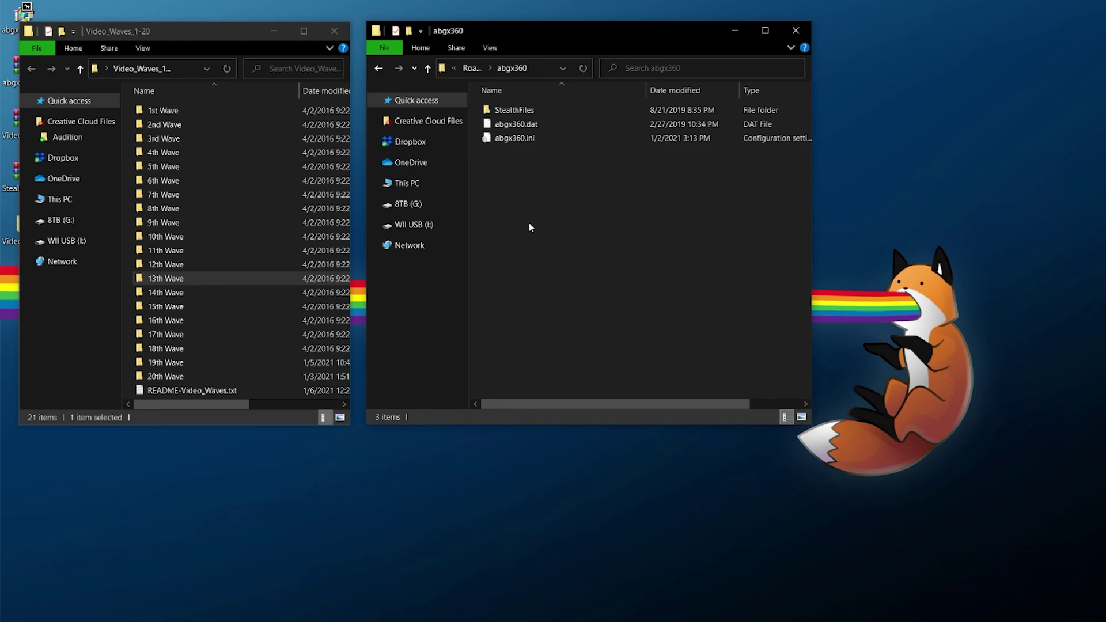
{"action": "left_click", "coordinate": [513, 113]}
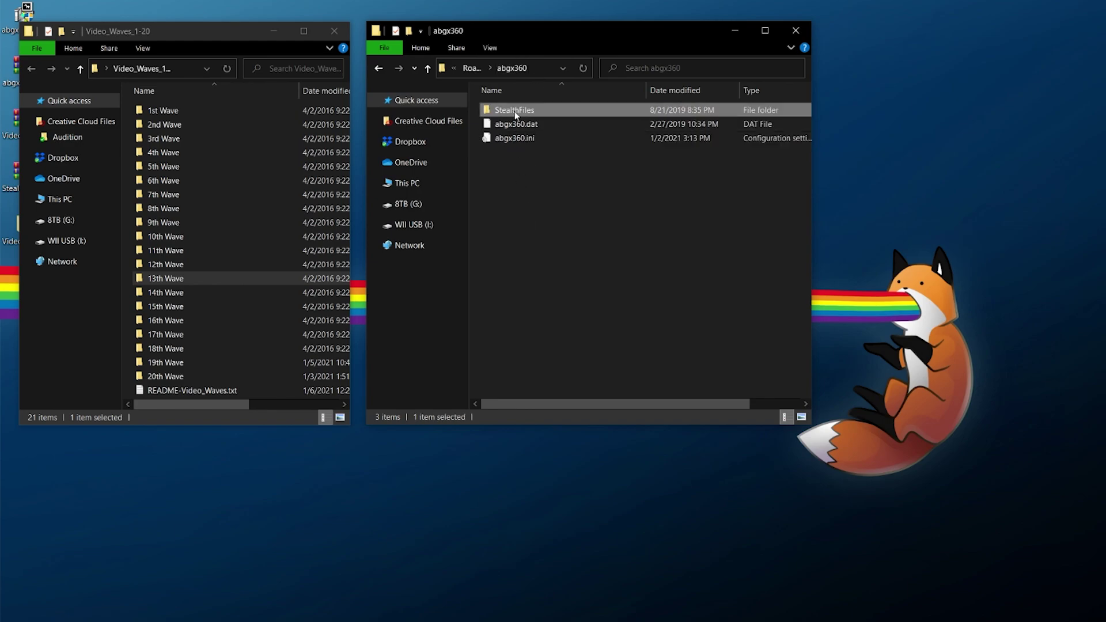
{"action": "double_click", "coordinate": [548, 114]}
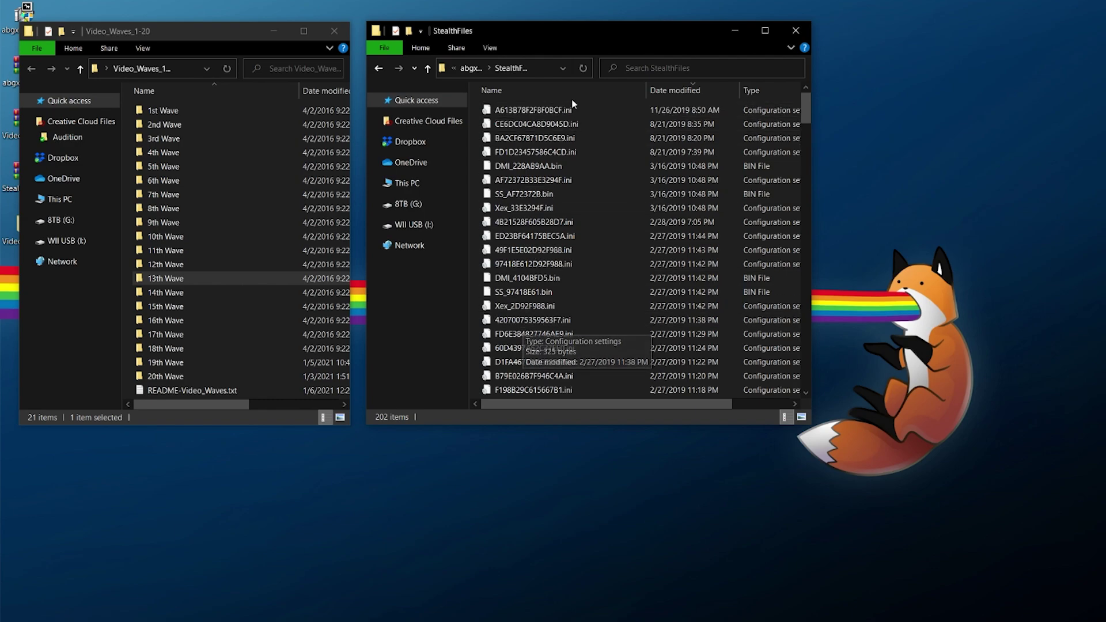
- Move Video_66D0CB54.iso, Video_91410773.iso and Video_0E58FB9D.iso from the 1st–3rd Wave folders into StealthFiles
{"action": "double_click", "coordinate": [163, 110]}
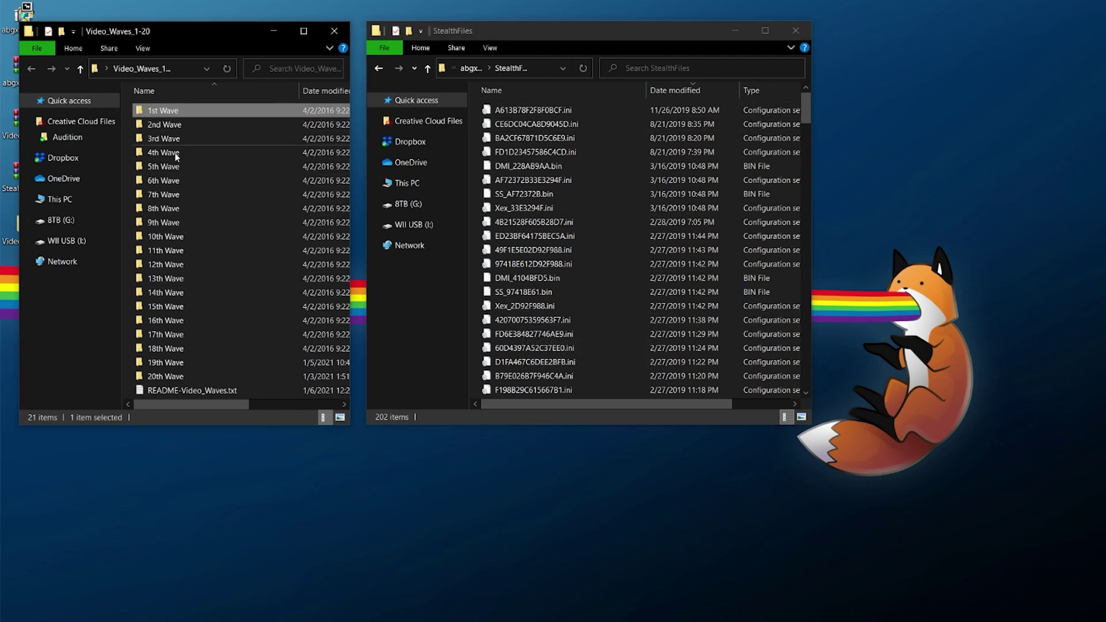
{"action": "left_click_drag", "start_coordinate": [167, 110], "coordinate": [657, 151]}
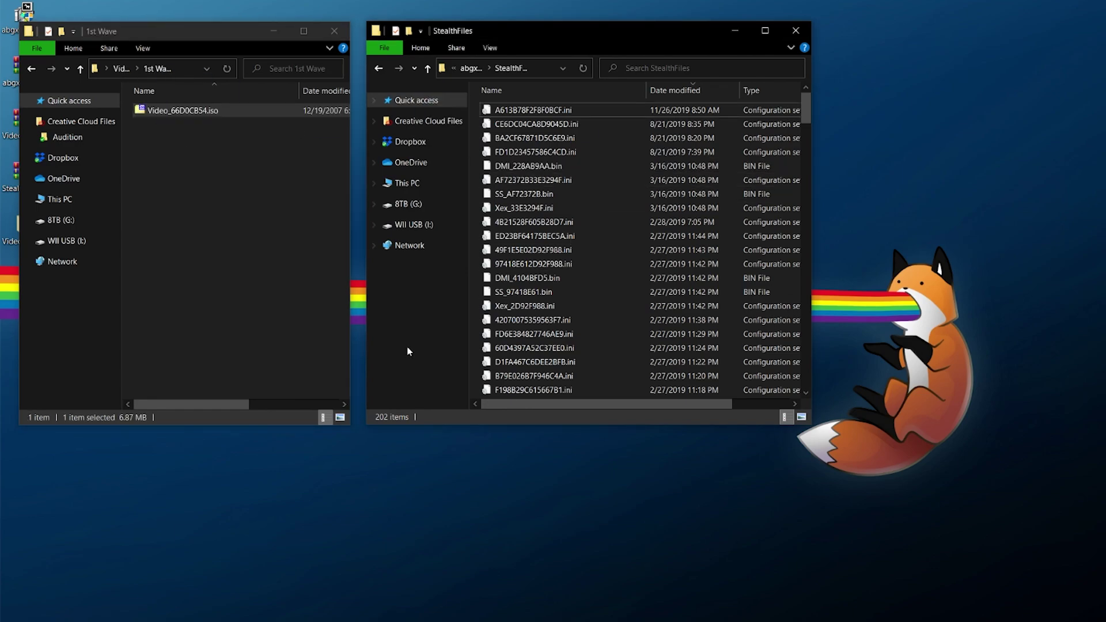
{"action": "left_click", "coordinate": [121, 68]}
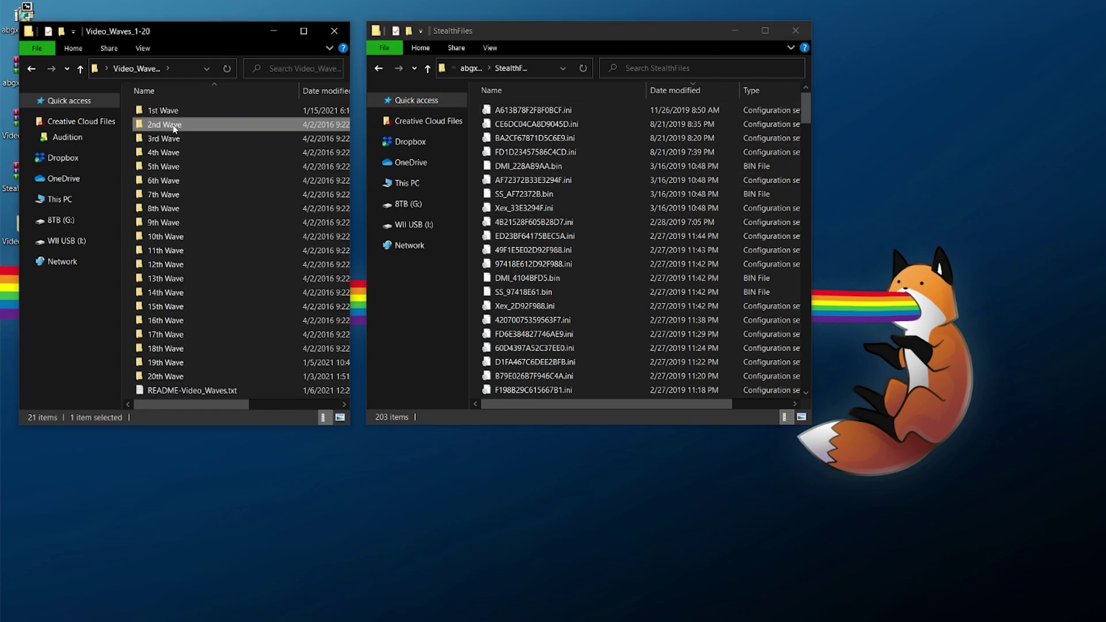
{"action": "double_click", "coordinate": [164, 124]}
{"action": "left_click_drag", "start_coordinate": [173, 111], "coordinate": [559, 151]}
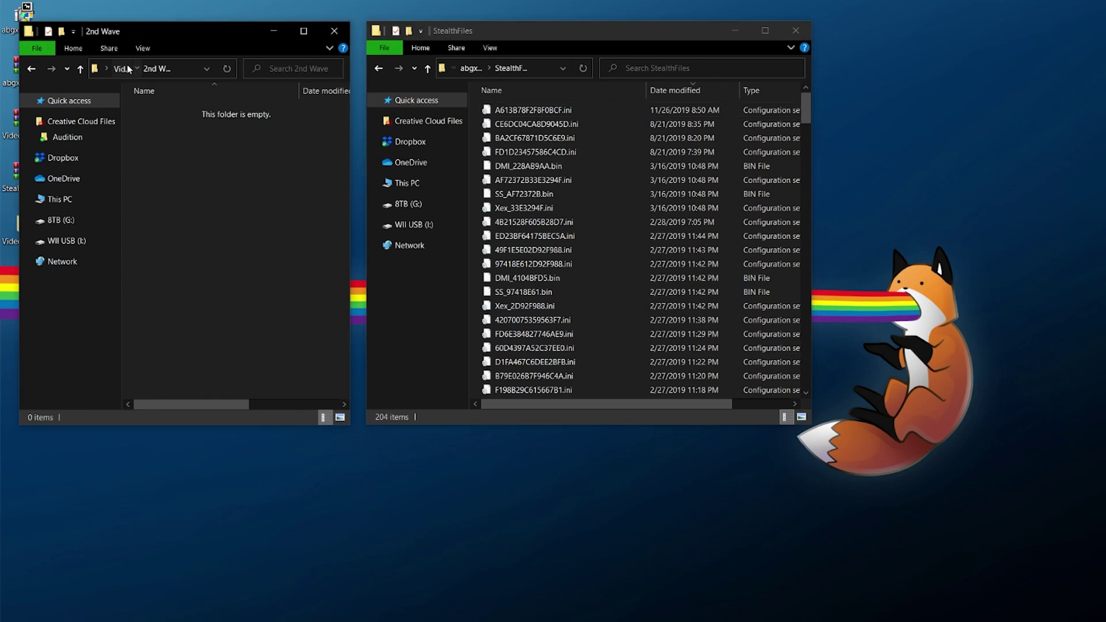
{"action": "left_click", "coordinate": [121, 69]}
{"action": "double_click", "coordinate": [167, 138]}
{"action": "left_click_drag", "start_coordinate": [173, 110], "coordinate": [610, 153]}
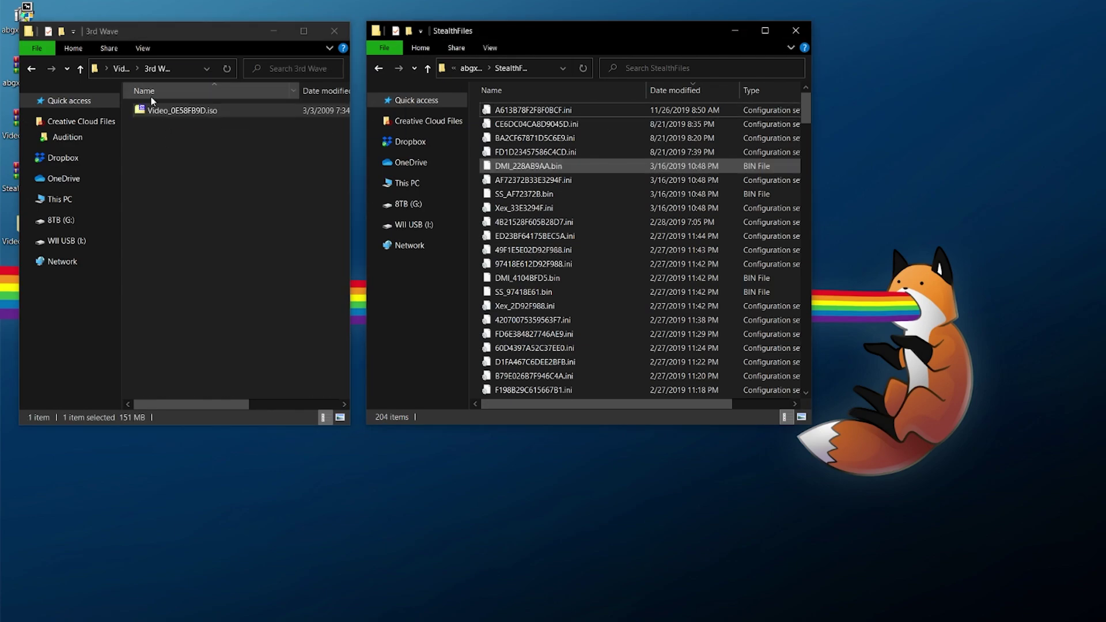
{"action": "left_click", "coordinate": [121, 69]}
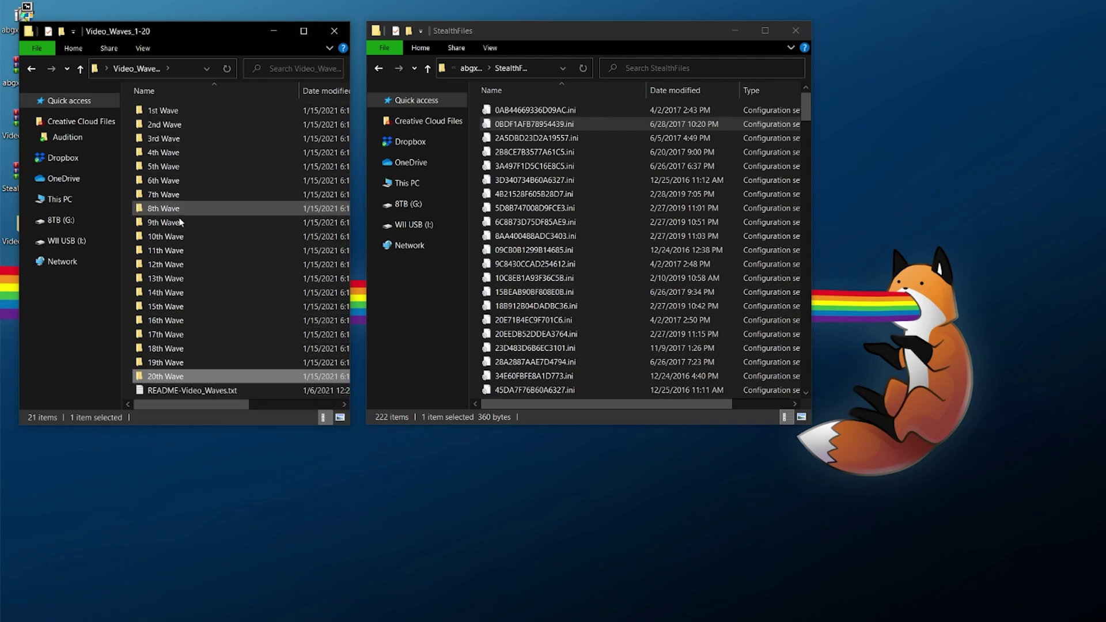
- Close the emptied Video_Waves_1-20 window and permanently delete its desktop folder
{"action": "left_click", "coordinate": [336, 35]}
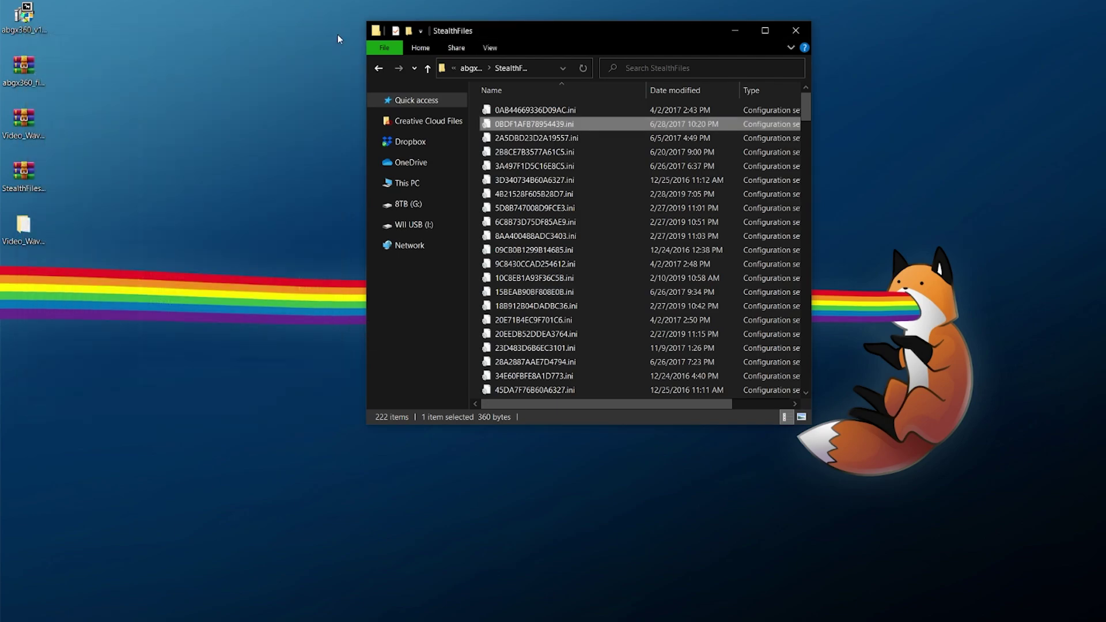
{"action": "left_click_drag", "start_coordinate": [523, 32], "coordinate": [379, 41]}
{"action": "left_click", "coordinate": [13, 241]}
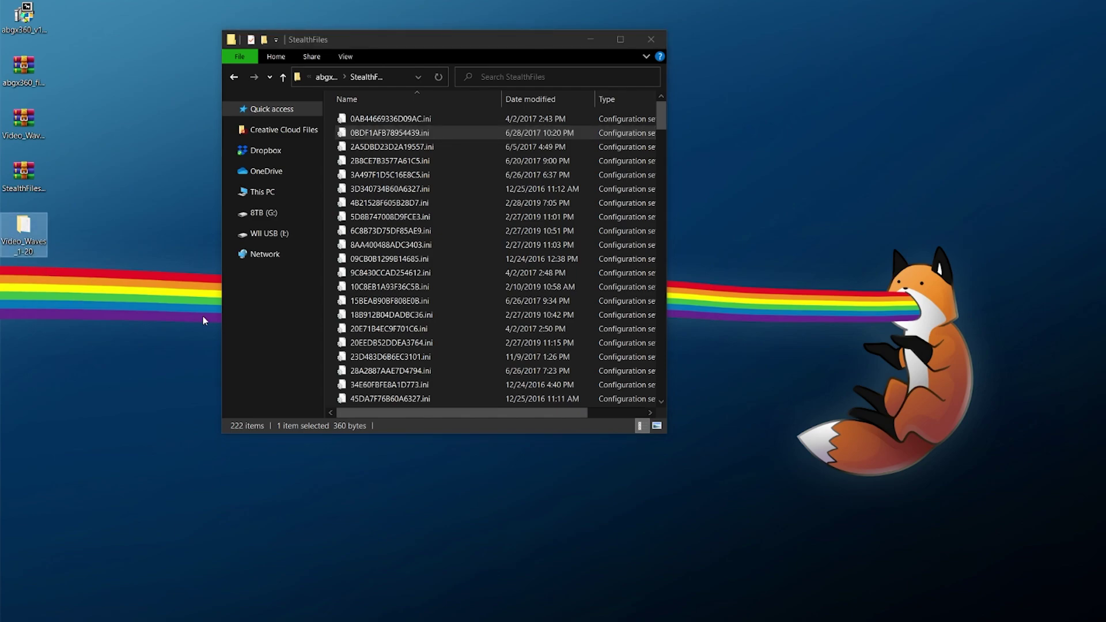
{"action": "key", "text": "shift+Delete"}
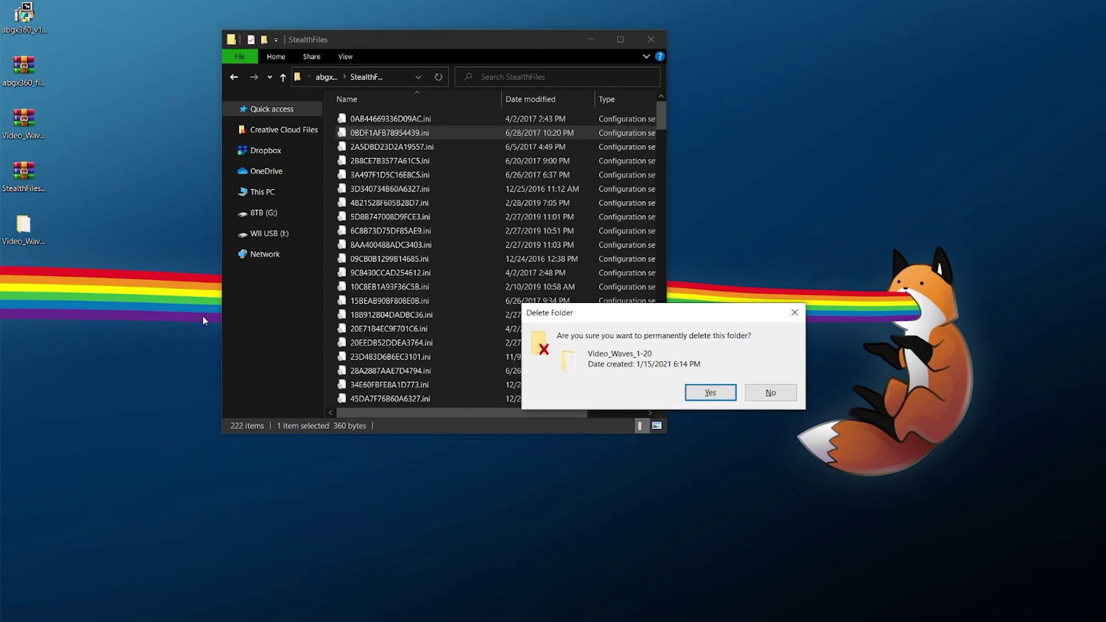
{"action": "key", "text": "Return"}
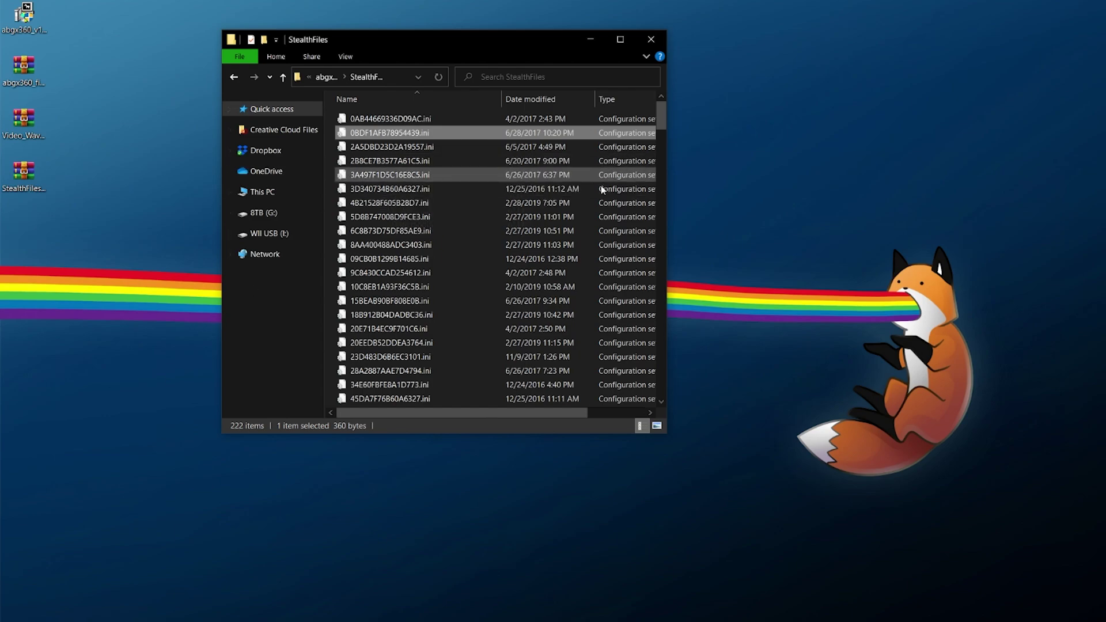
- Confirm all 20 Video ISOs are in StealthFiles, then close the StealthFiles window
{"action": "left_click", "coordinate": [507, 119]}
{"action": "key", "text": "v"}
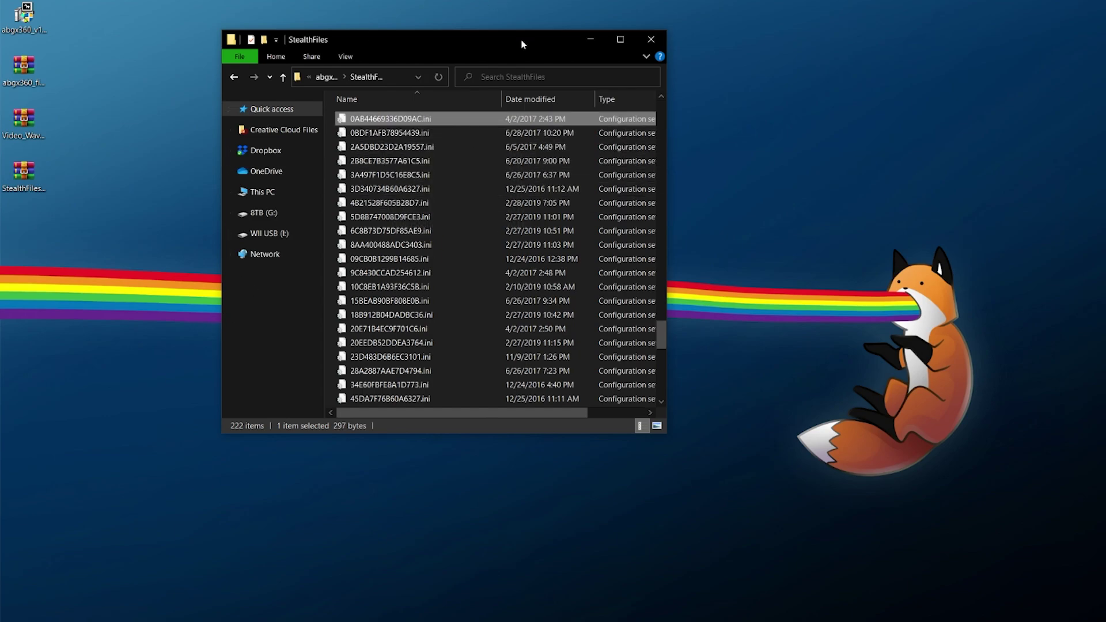
{"action": "left_click", "coordinate": [415, 381], "text": "shift"}
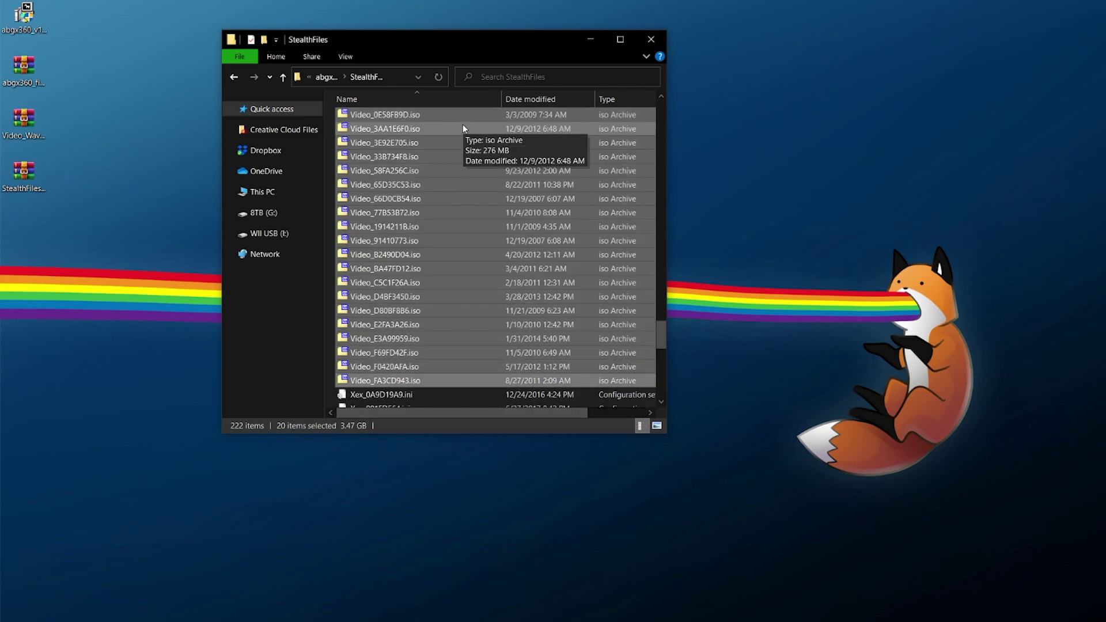
{"action": "left_click", "coordinate": [468, 168]}
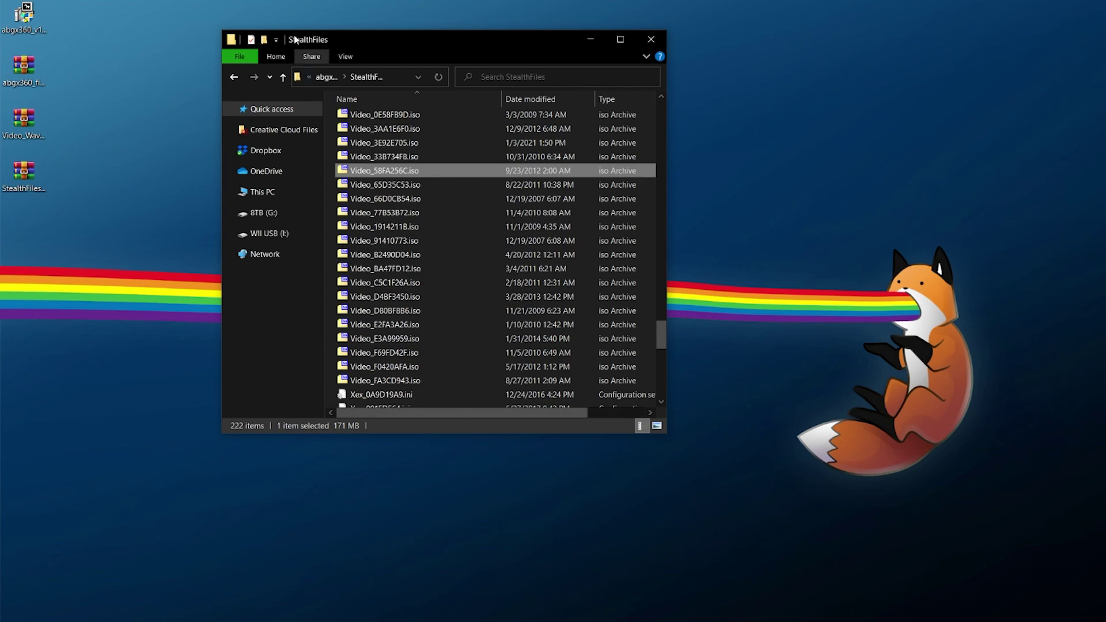
{"action": "key", "text": "alt+F4"}
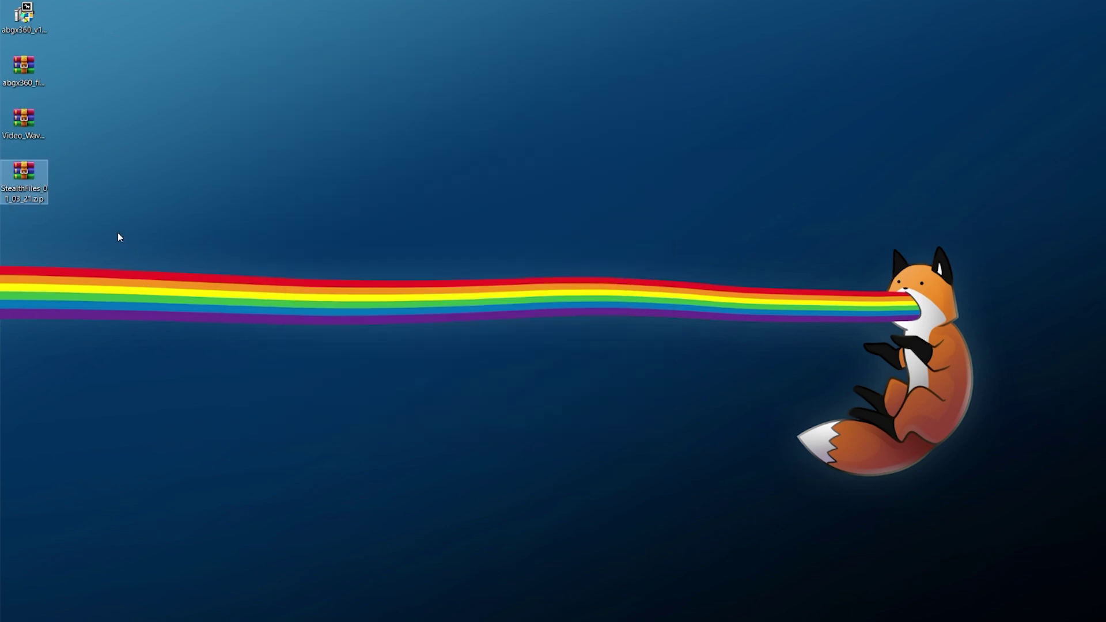
- Extract StealthFiles_01_03_21.zip onto the desktop and open the resulting StealthFiles folder
{"action": "right_click", "coordinate": [33, 168]}
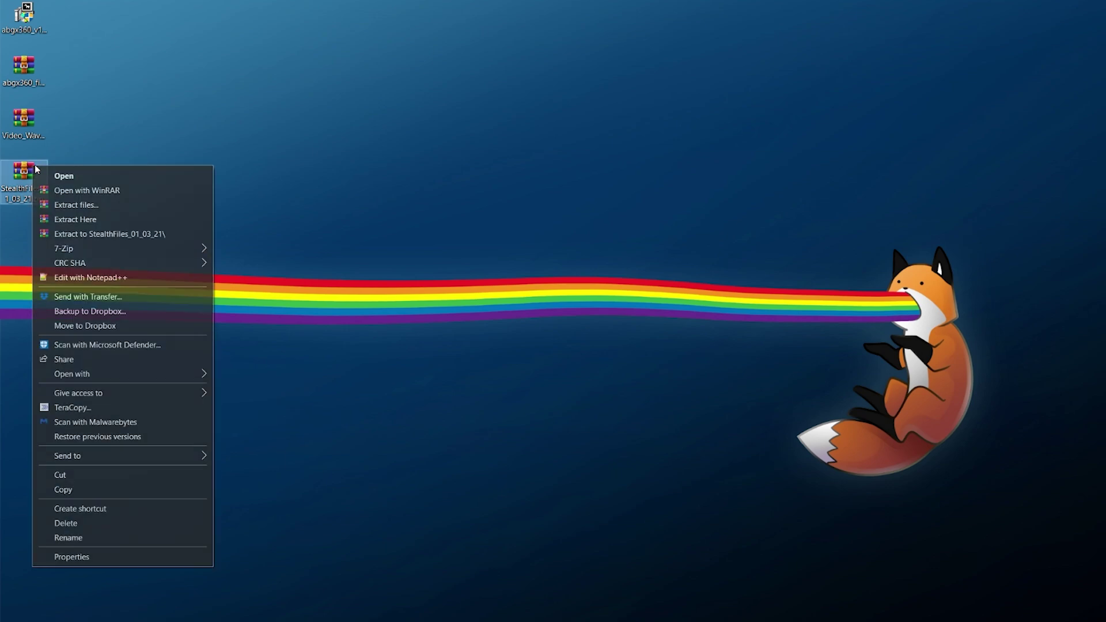
{"action": "left_click", "coordinate": [72, 220]}
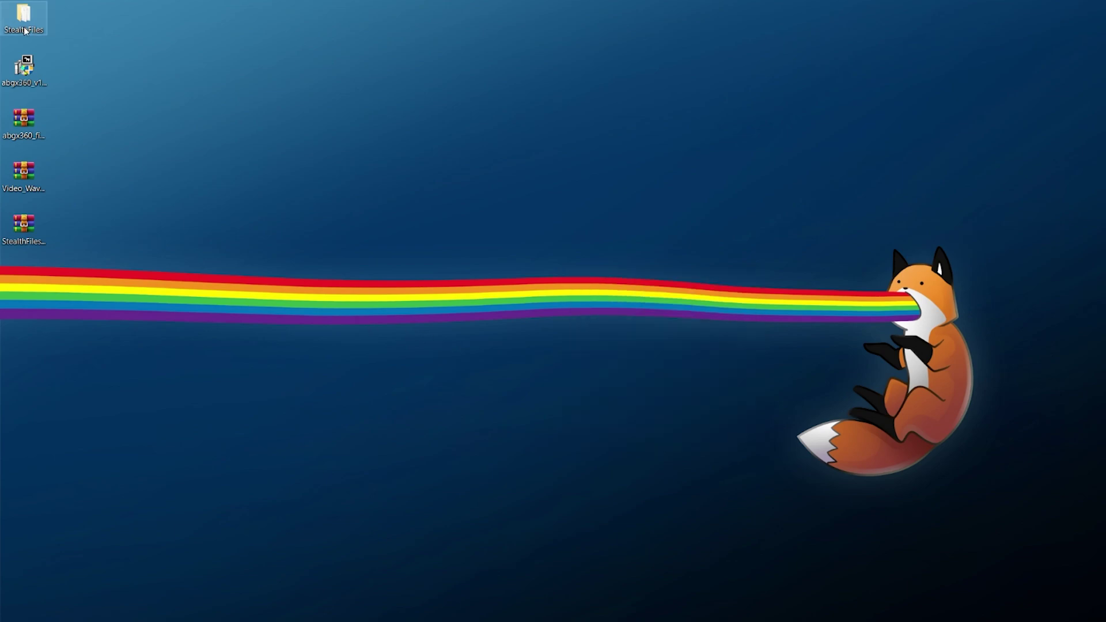
{"action": "double_click", "coordinate": [24, 31]}
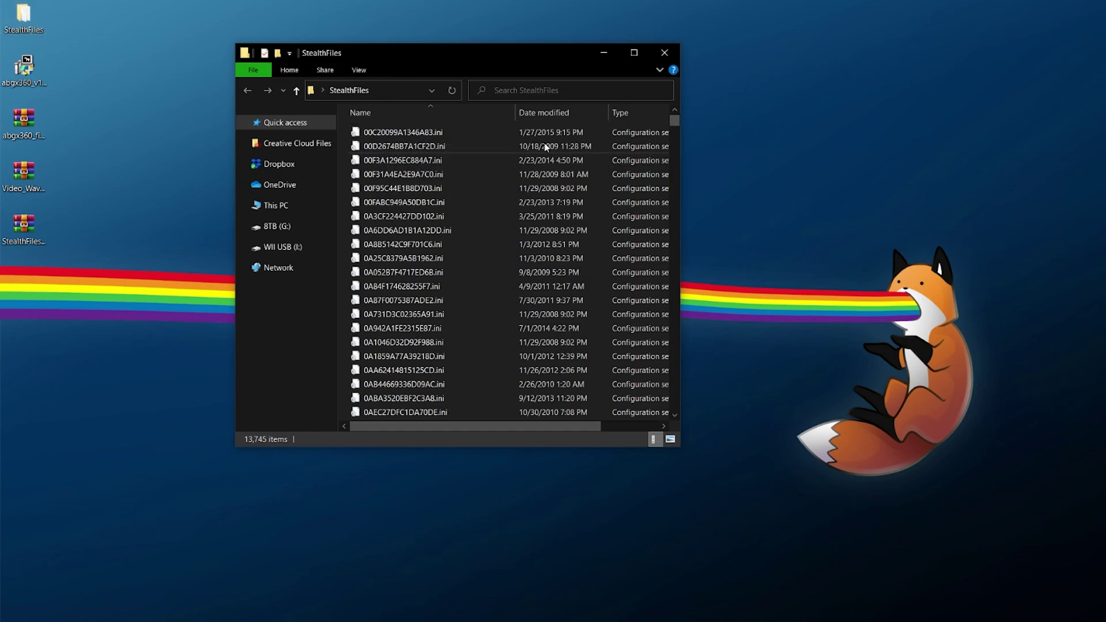
- Select all 13,745 extracted stealth files and cut them for moving
{"action": "mouse_move", "coordinate": [675, 122]}
{"action": "left_mouse_down"}
{"action": "mouse_move", "coordinate": [679, 411]}
{"action": "mouse_move", "coordinate": [672, 116]}
{"action": "left_mouse_up"}
{"action": "left_click", "coordinate": [571, 132]}
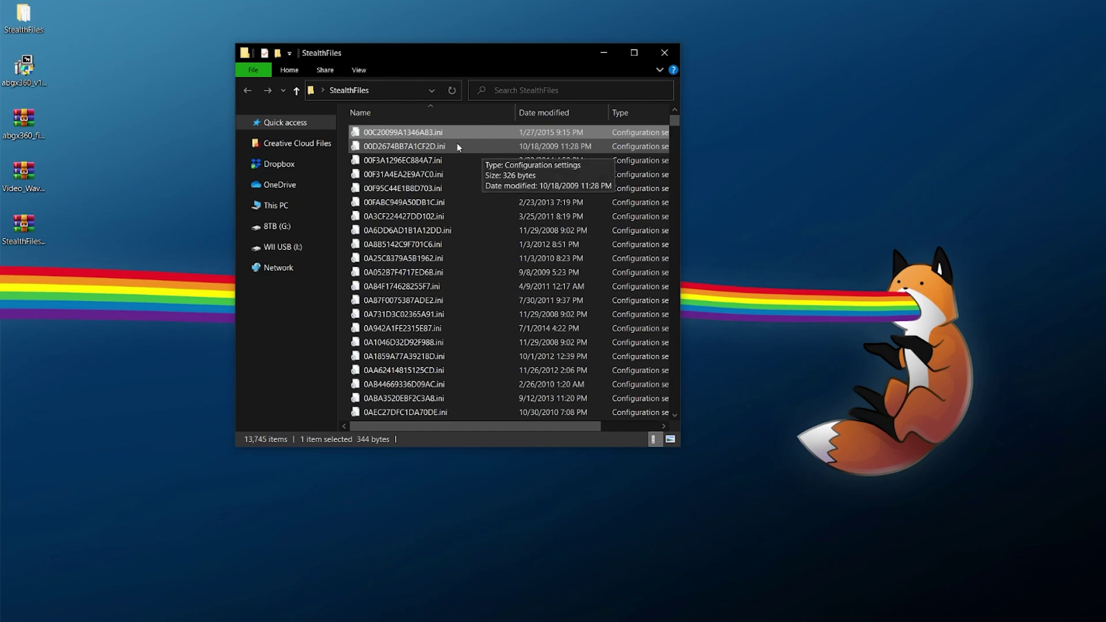
{"action": "key", "text": "ctrl+a"}
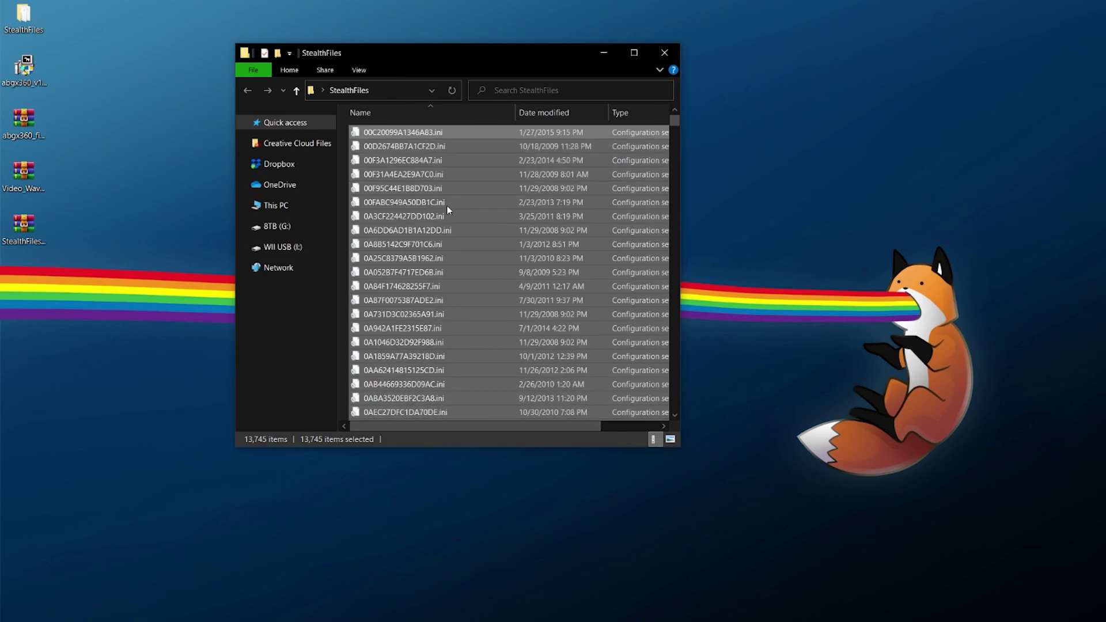
{"action": "right_click", "coordinate": [413, 156]}
{"action": "left_click", "coordinate": [461, 429]}
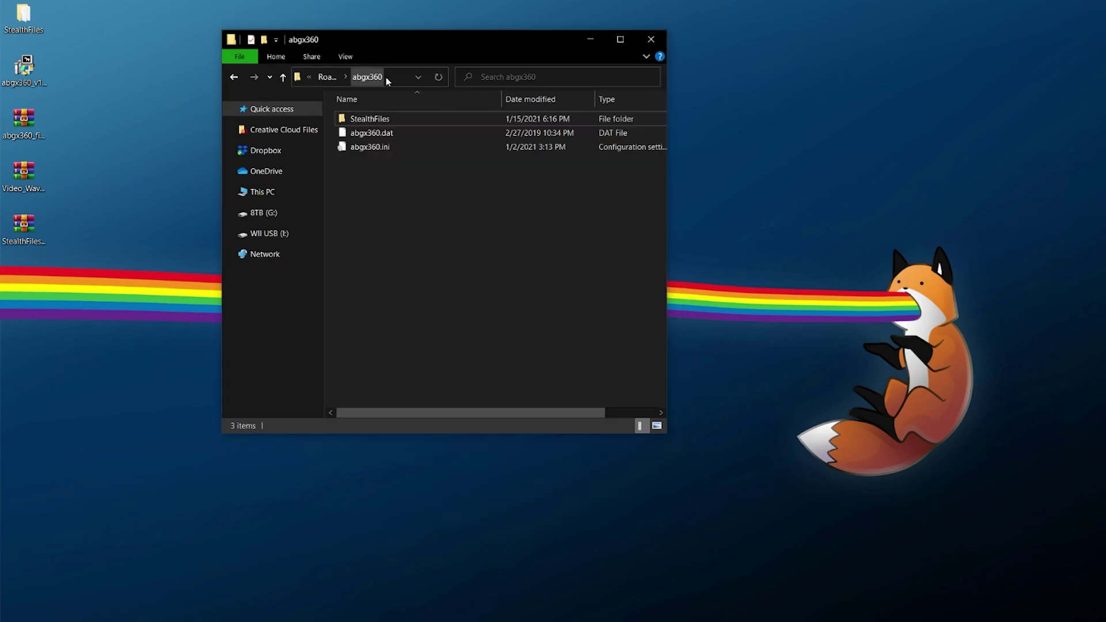
- Overwrite all duplicate files in abgx360's StealthFiles folder, leaving 13,773 items, then return to the abgx360 folder
{"action": "double_click", "coordinate": [390, 122]}
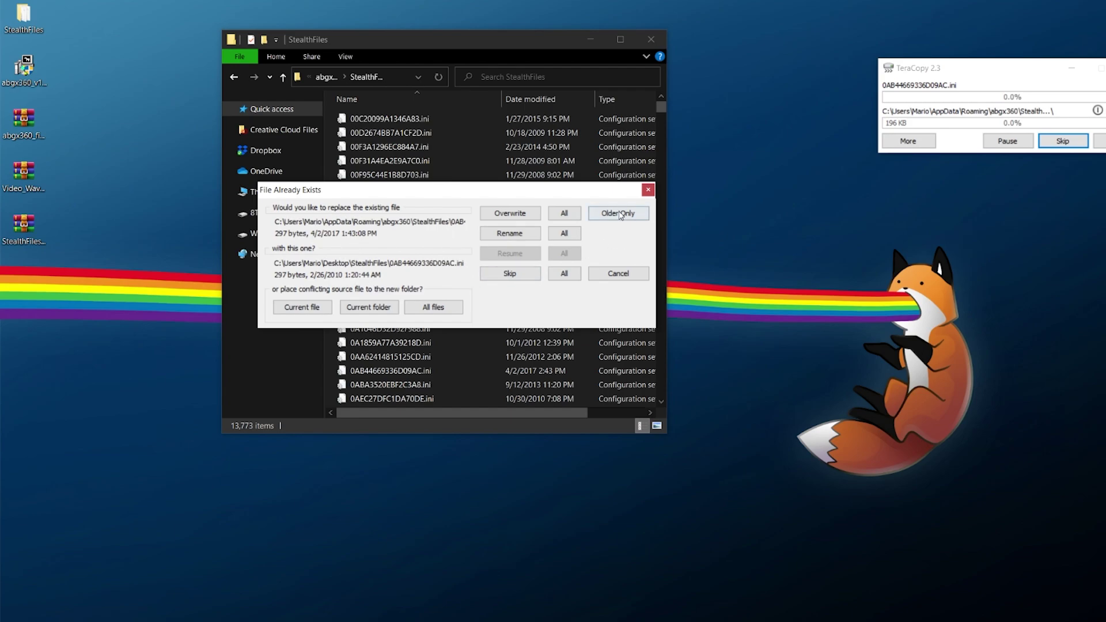
{"action": "left_click", "coordinate": [564, 213]}
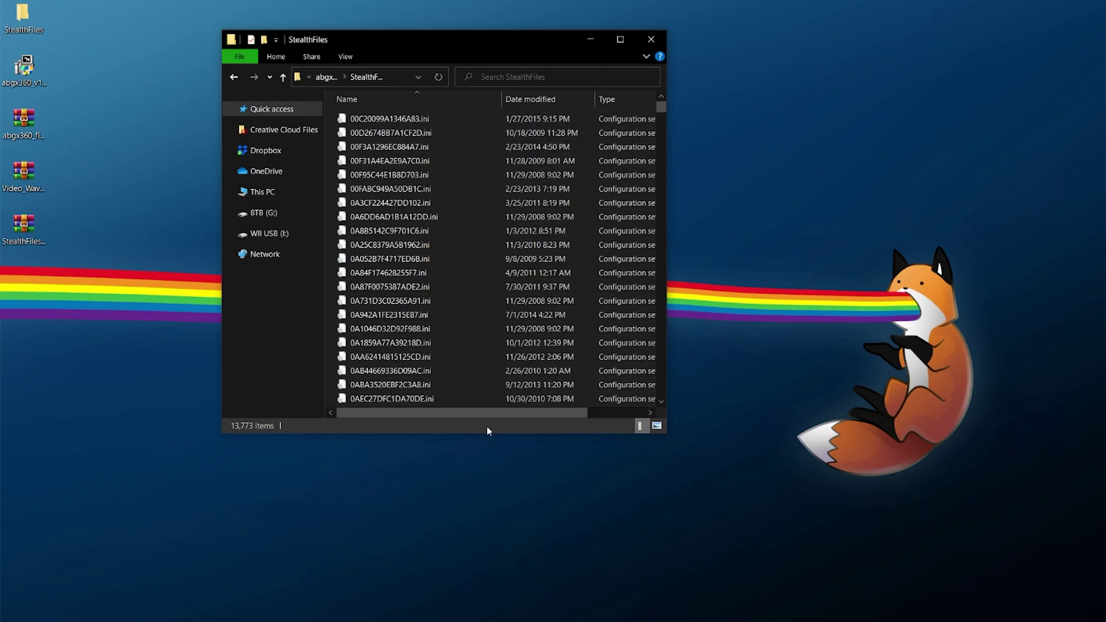
{"action": "key", "text": "alt+Up"}
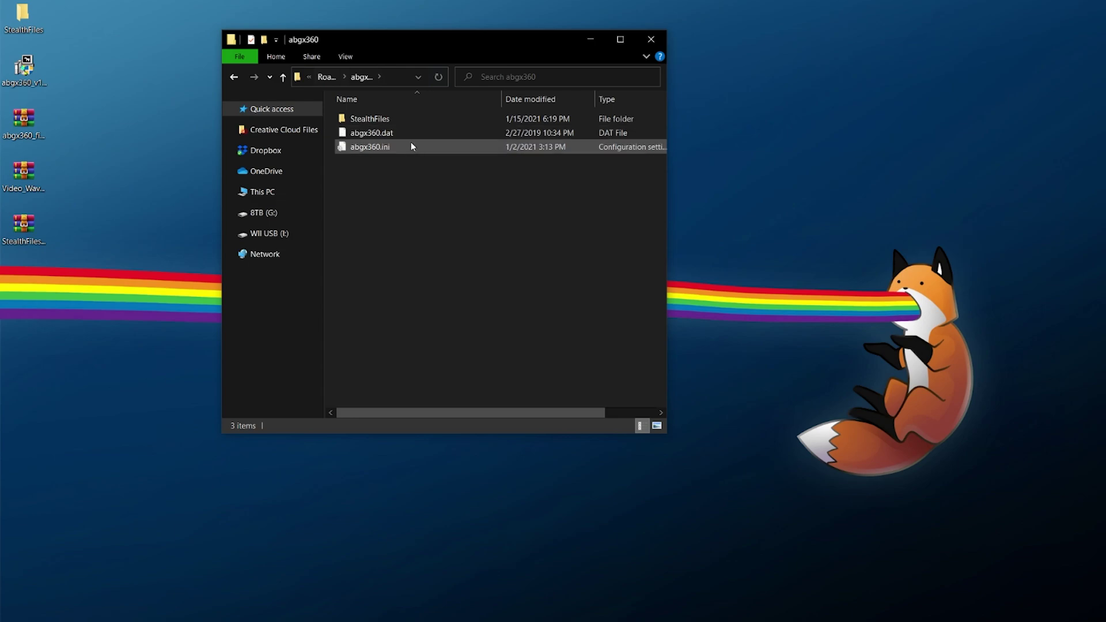
- Close the abgx360 folder window and permanently delete the leftover StealthFiles folder from the desktop
{"action": "left_click", "coordinate": [652, 39]}
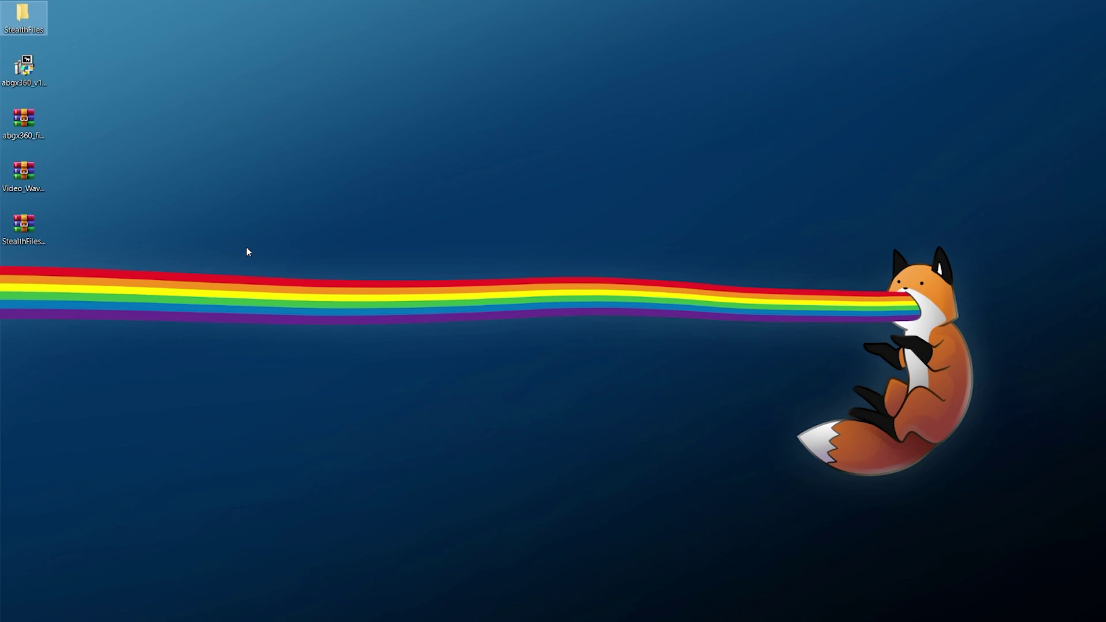
{"action": "key", "text": "shift+Delete"}
{"action": "key", "text": "Return"}
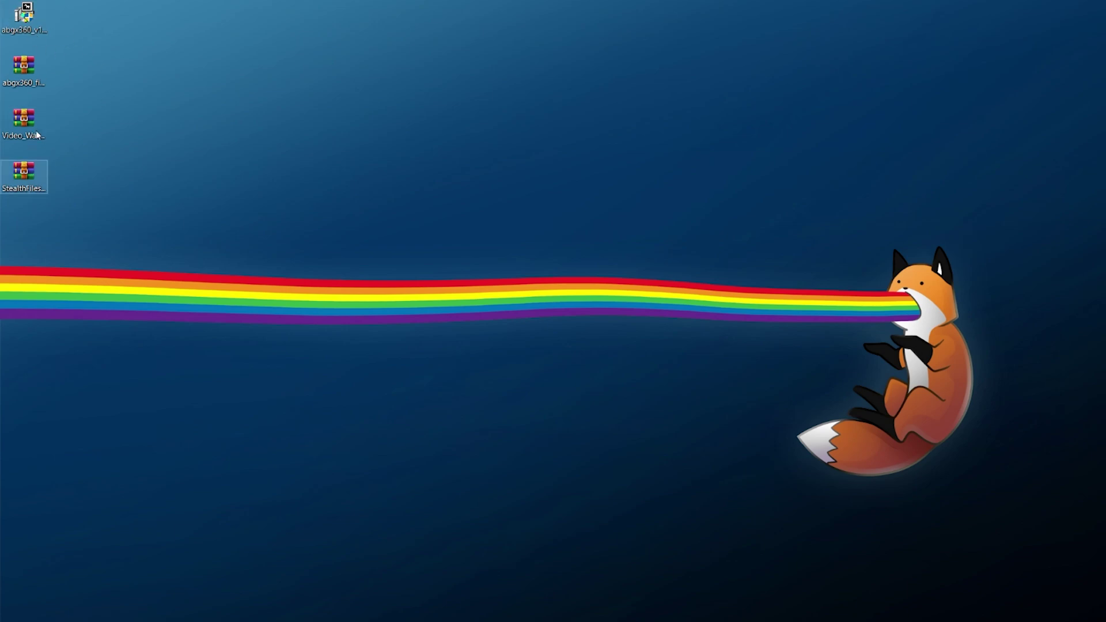
{"action": "left_click_drag", "start_coordinate": [74, 211], "coordinate": [30, 22]}
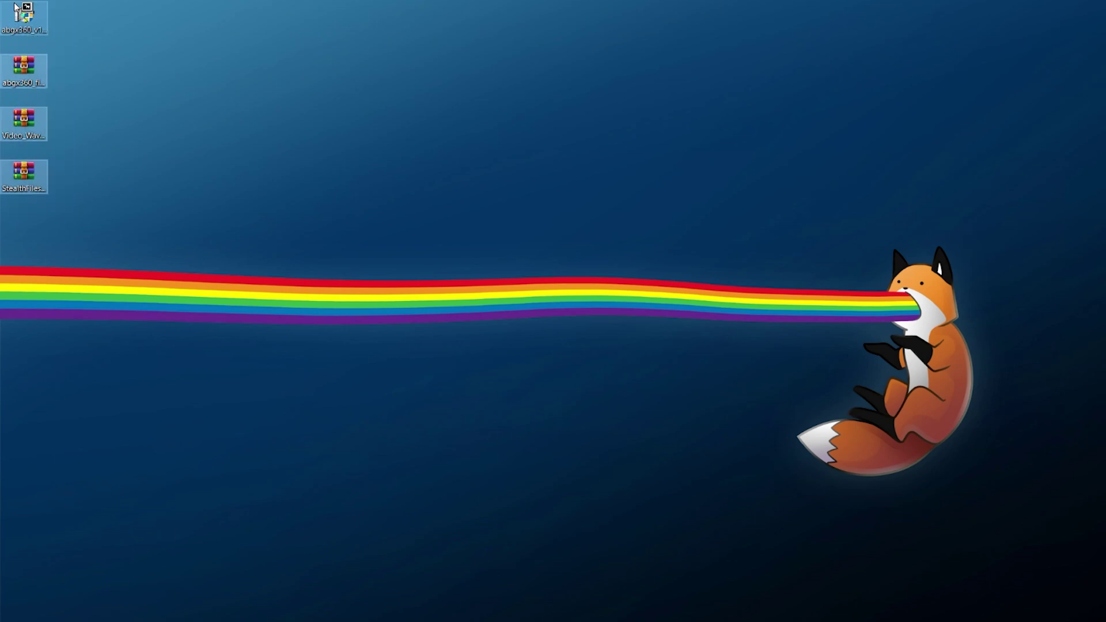
{"action": "left_click", "coordinate": [77, 118]}
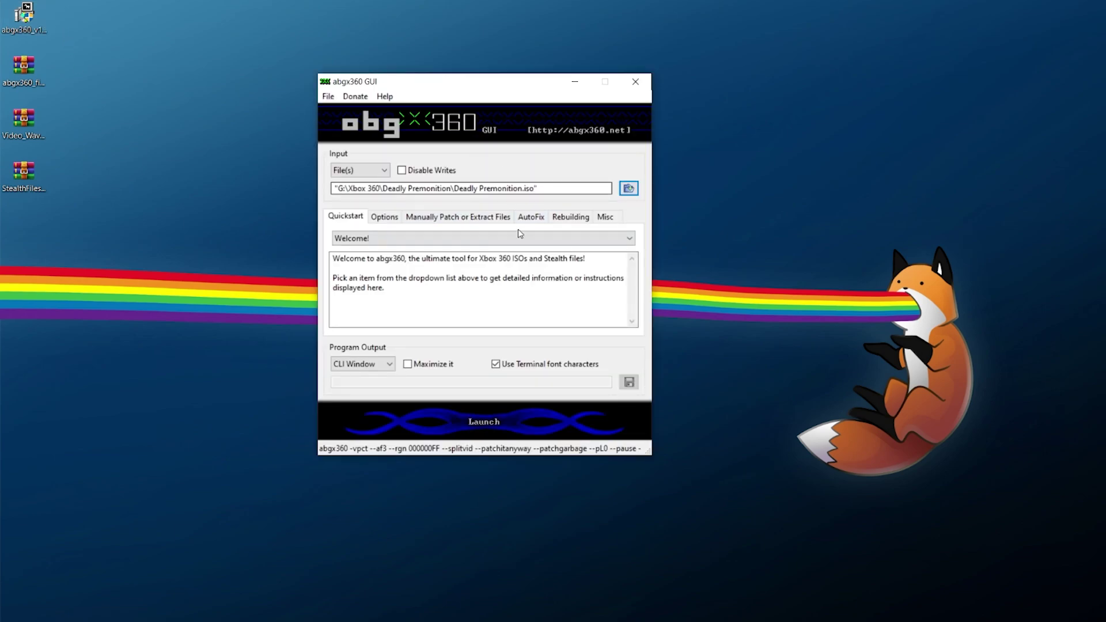
- Review the Options, Patch, AutoFix and Rebuilding settings, then return to Quickstart
{"action": "left_click", "coordinate": [384, 218]}
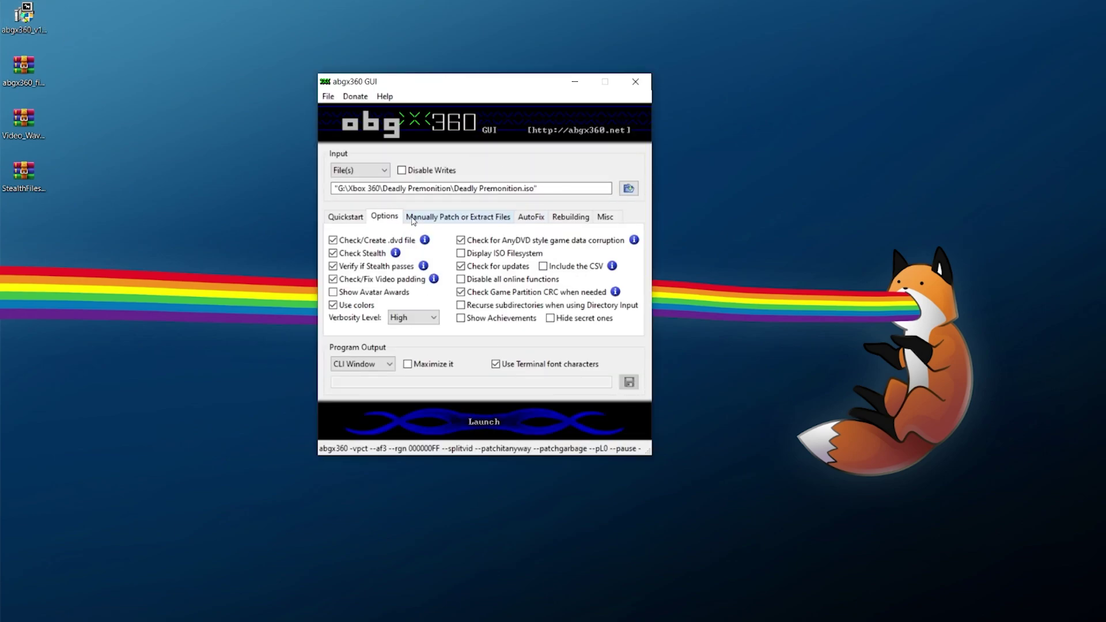
{"action": "left_click", "coordinate": [433, 218]}
{"action": "left_click", "coordinate": [530, 218]}
{"action": "left_click", "coordinate": [570, 218]}
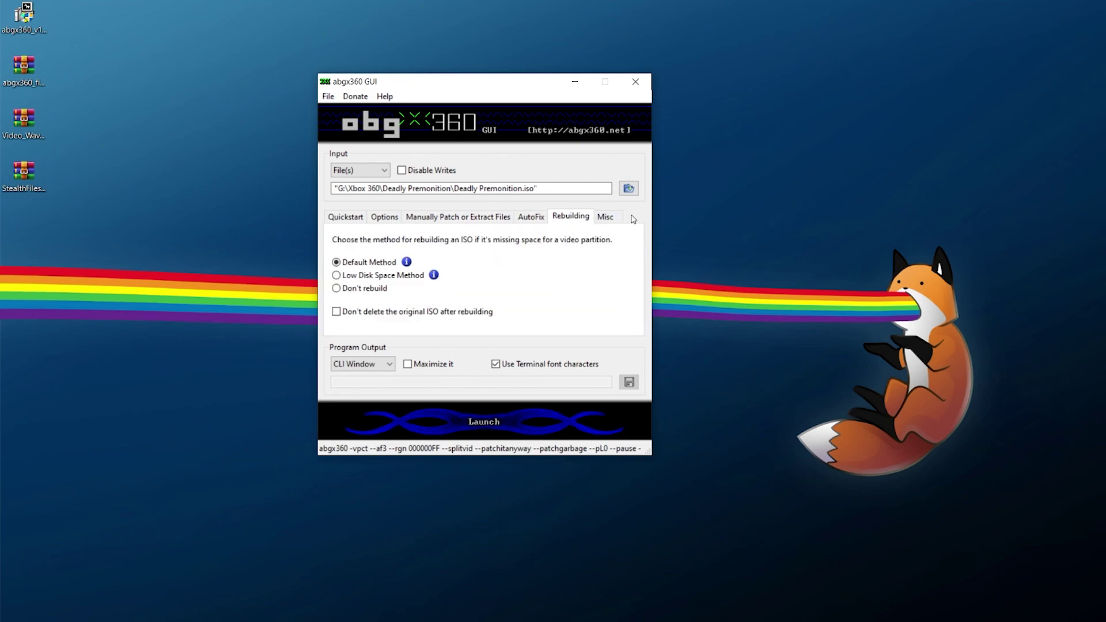
{"action": "left_click", "coordinate": [347, 219]}
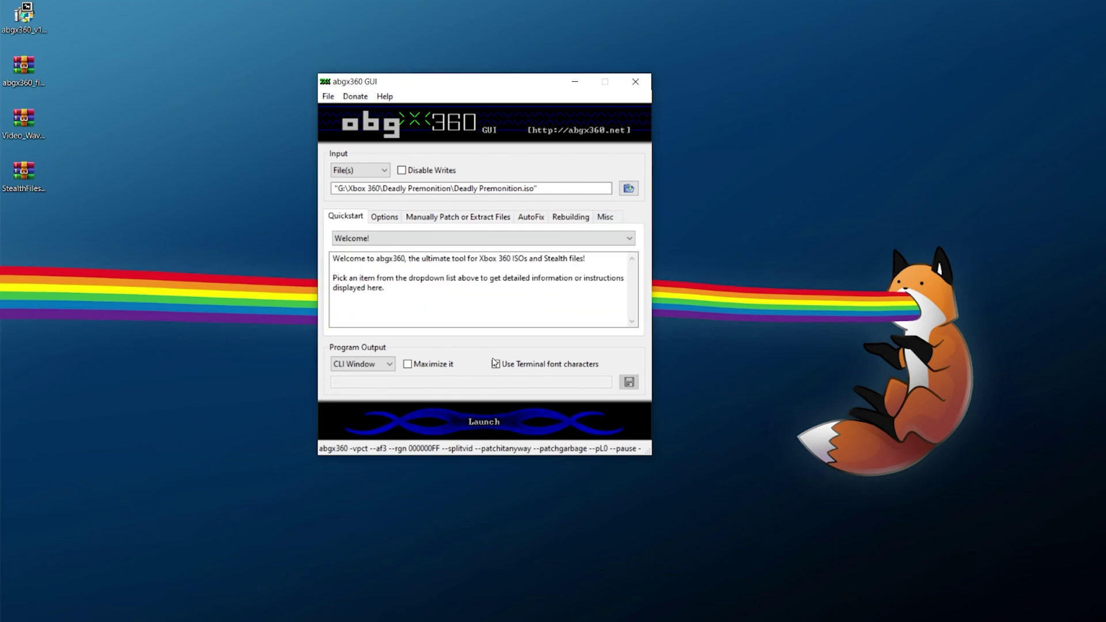
- Launch the Deadly Premonition.iso check, confirm all stealth CRCs match, and close the output
{"action": "left_click", "coordinate": [473, 423]}
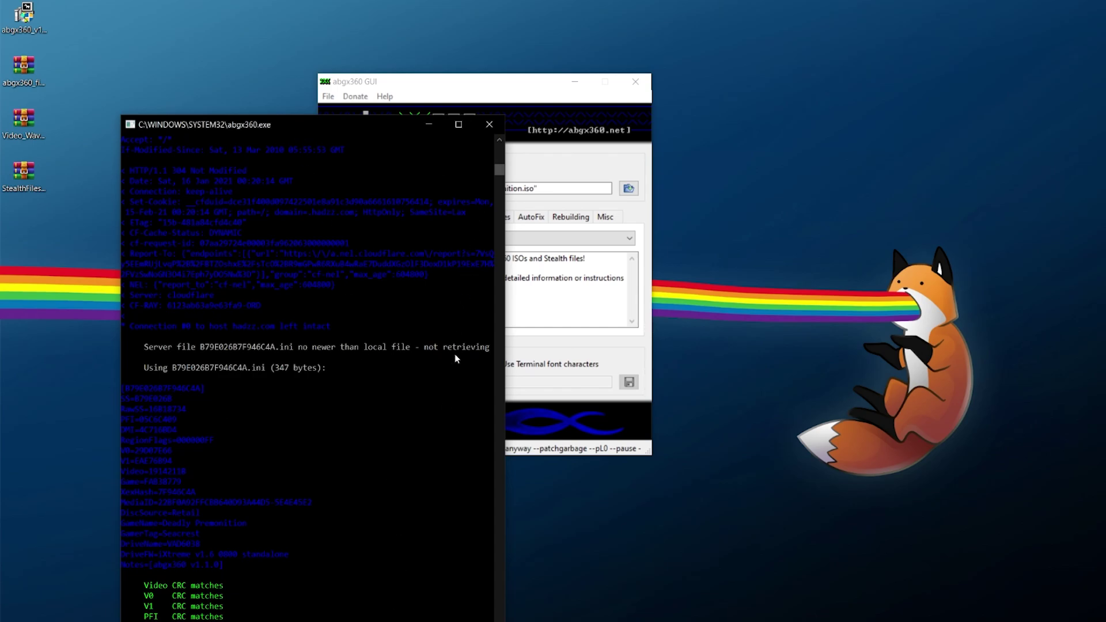
{"action": "left_click_drag", "start_coordinate": [497, 170], "coordinate": [496, 147]}
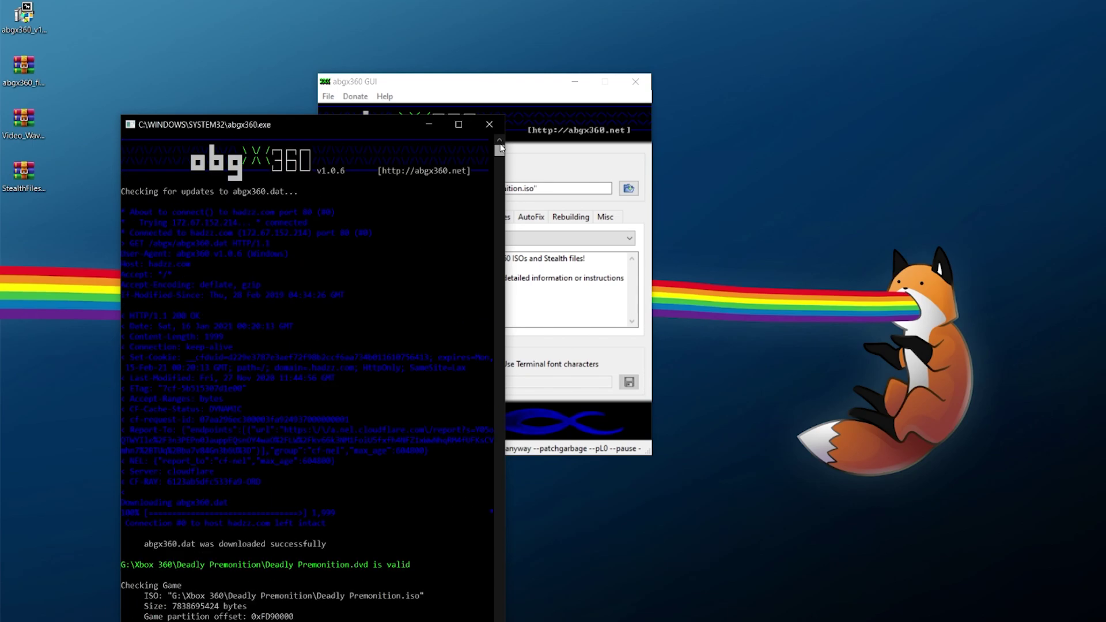
{"action": "scroll", "coordinate": [223, 304], "scroll_direction": "down", "scroll_amount": 2}
{"action": "scroll", "coordinate": [224, 304], "scroll_direction": "down", "scroll_amount": 4}
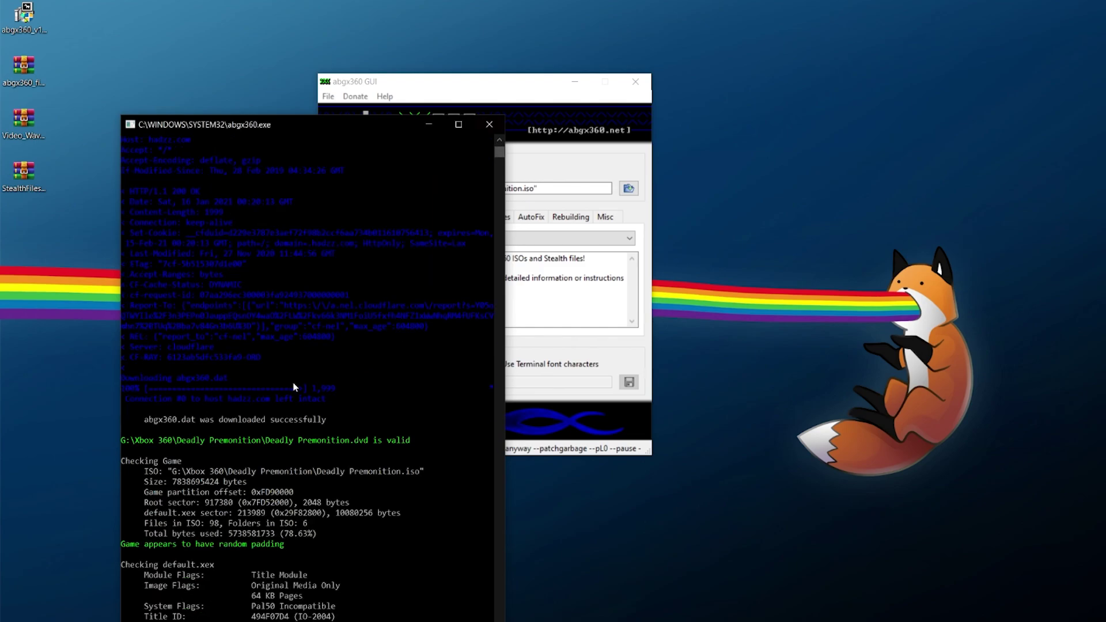
{"action": "scroll", "coordinate": [358, 476], "scroll_direction": "down", "scroll_amount": 3}
{"action": "scroll", "coordinate": [115, 216], "scroll_direction": "down", "scroll_amount": 1}
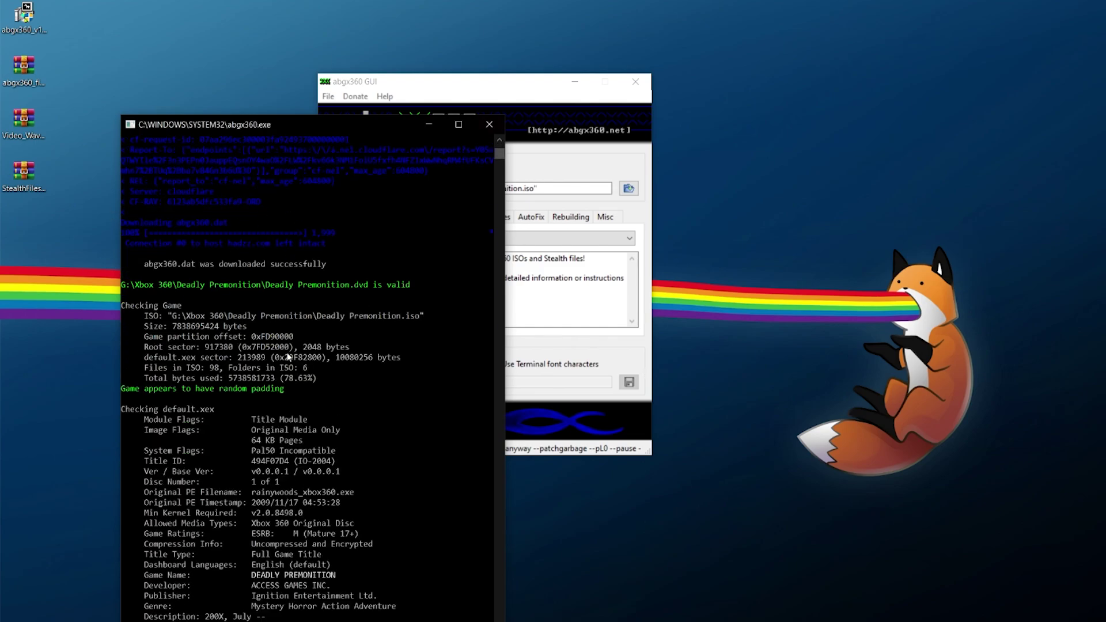
{"action": "scroll", "coordinate": [195, 239], "scroll_direction": "up", "scroll_amount": 6}
{"action": "scroll", "coordinate": [314, 447], "scroll_direction": "down", "scroll_amount": 15}
{"action": "scroll", "coordinate": [314, 447], "scroll_direction": "down", "scroll_amount": 20}
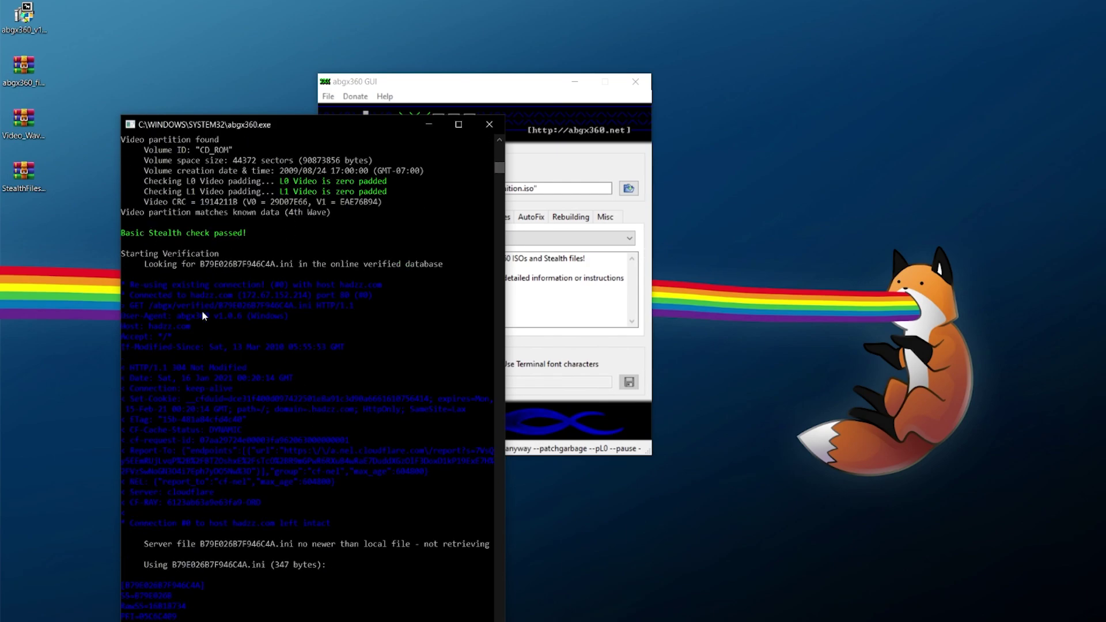
{"action": "scroll", "coordinate": [267, 386], "scroll_direction": "down", "scroll_amount": 11}
{"action": "scroll", "coordinate": [352, 361], "scroll_direction": "up", "scroll_amount": 6}
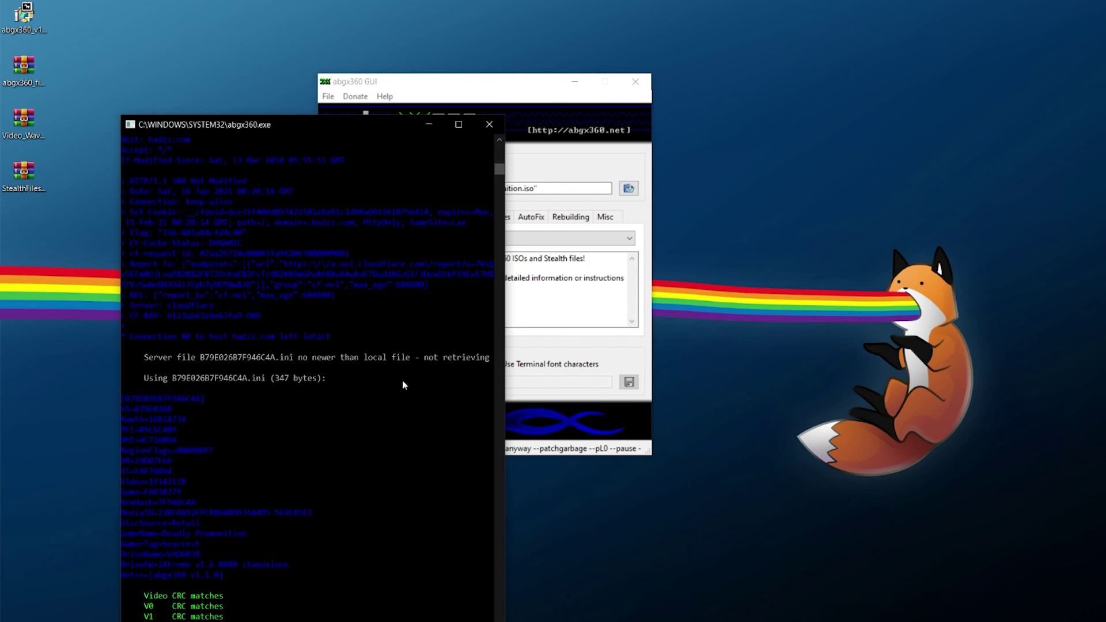
{"action": "scroll", "coordinate": [403, 383], "scroll_direction": "down", "scroll_amount": 11}
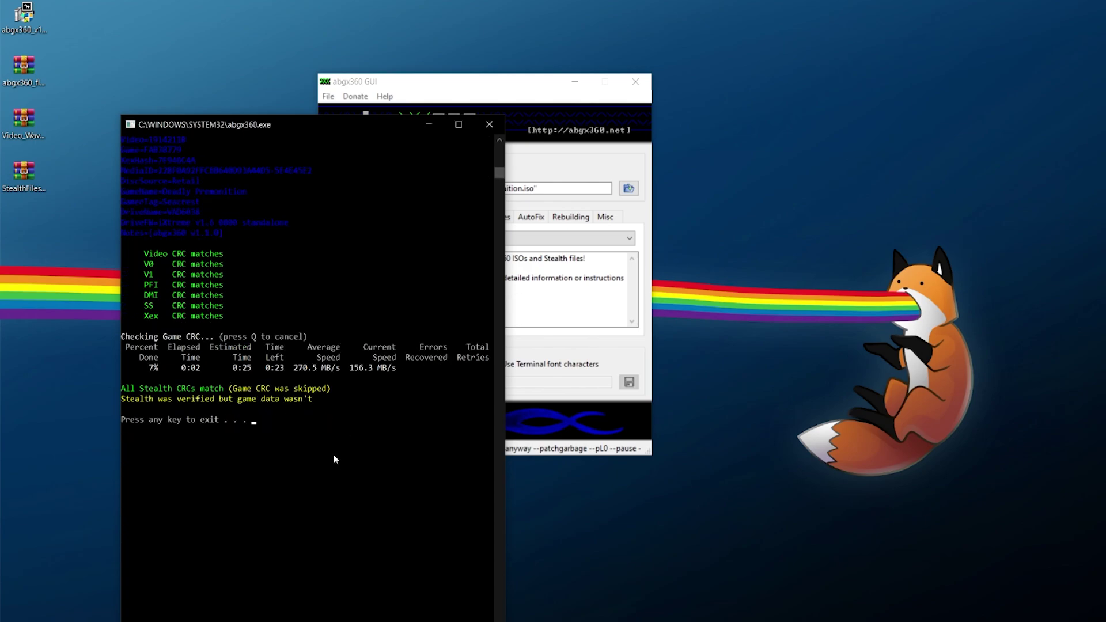
{"action": "key", "text": "Return"}
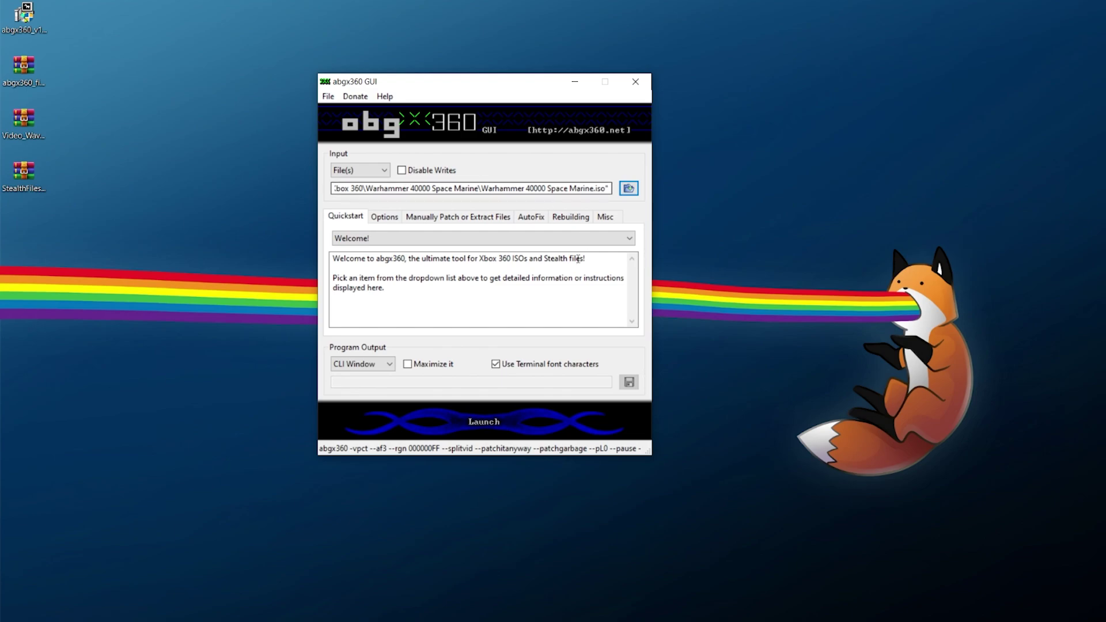
- Check the Space Marine ISO, reviewing its stealth CRCs, topology data and trusted SS version 2, then close the output
{"action": "left_click", "coordinate": [494, 424]}
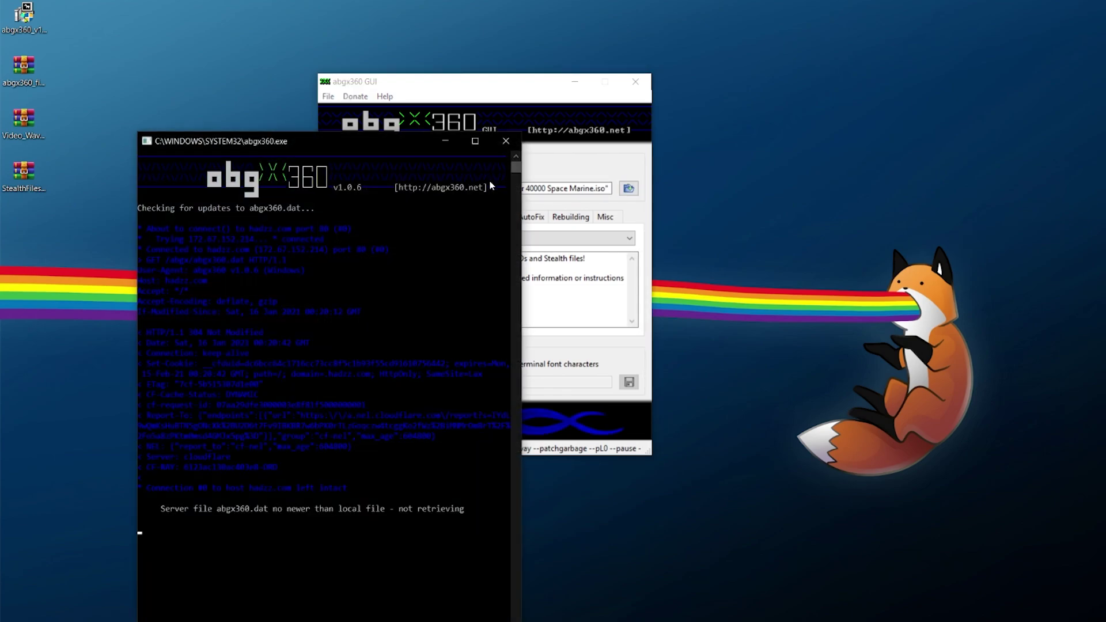
{"action": "left_click_drag", "start_coordinate": [355, 146], "coordinate": [336, 85]}
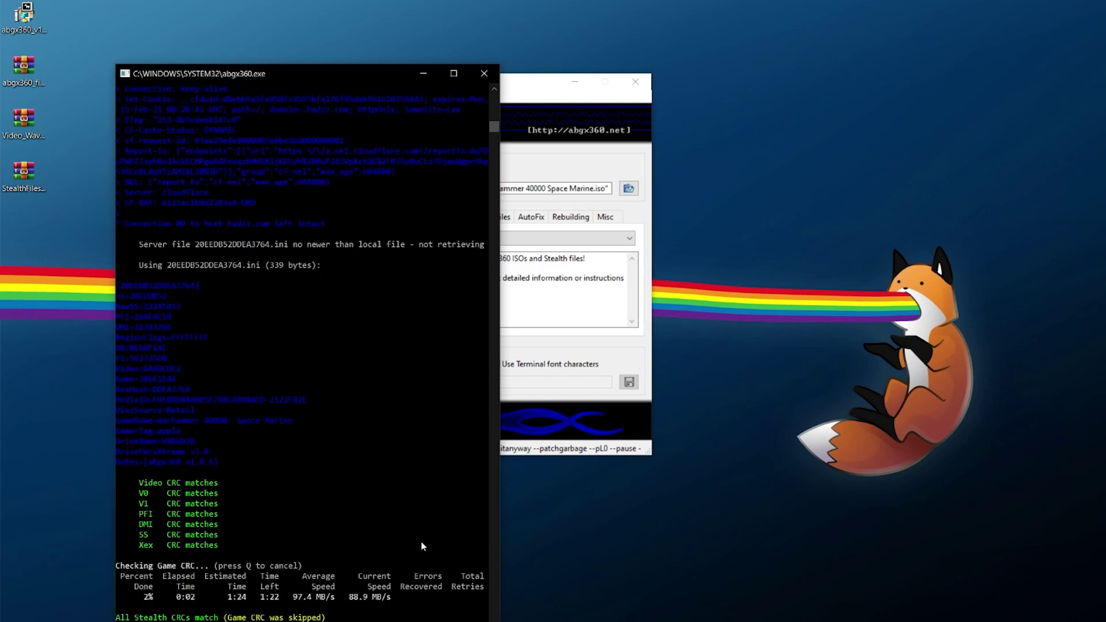
{"action": "left_click_drag", "start_coordinate": [494, 133], "coordinate": [494, 103]}
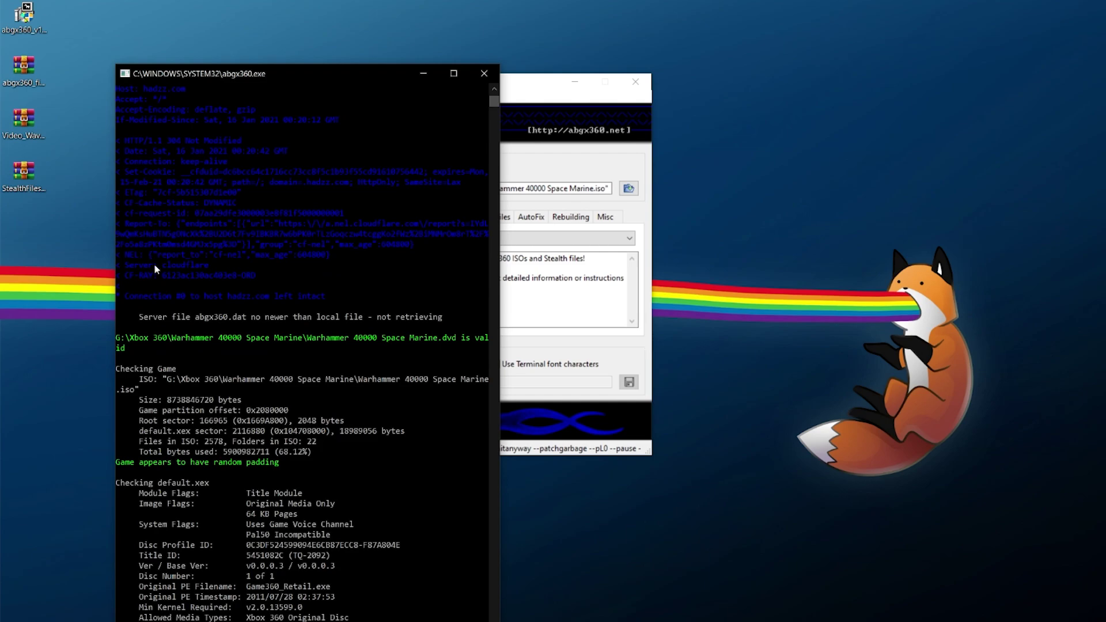
{"action": "scroll", "coordinate": [294, 343], "scroll_direction": "down", "scroll_amount": 18}
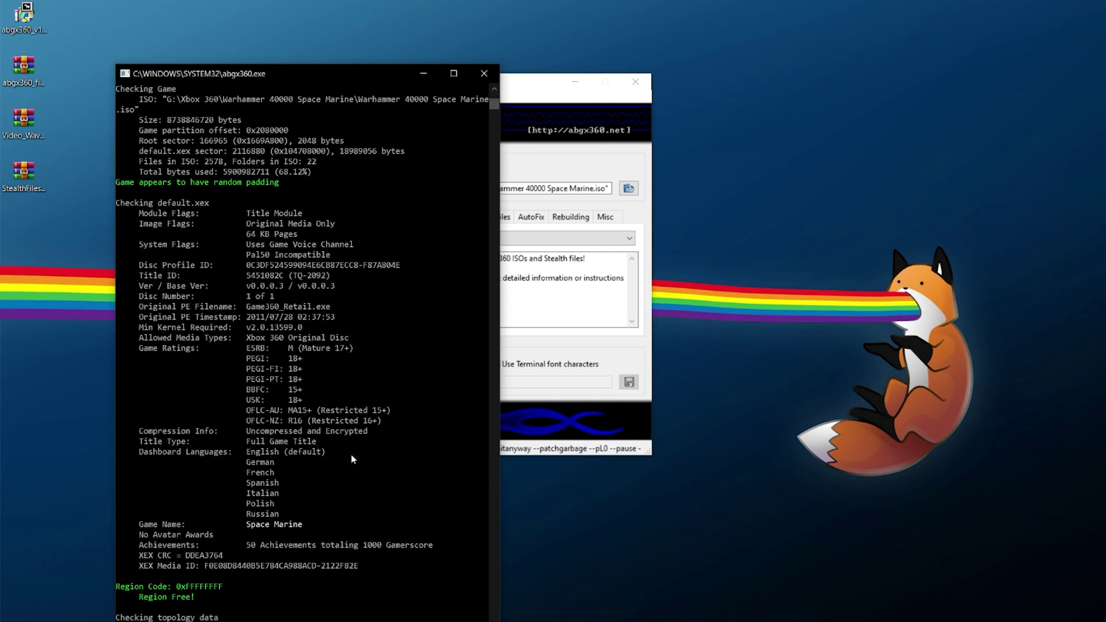
{"action": "scroll", "coordinate": [294, 346], "scroll_direction": "down", "scroll_amount": 17}
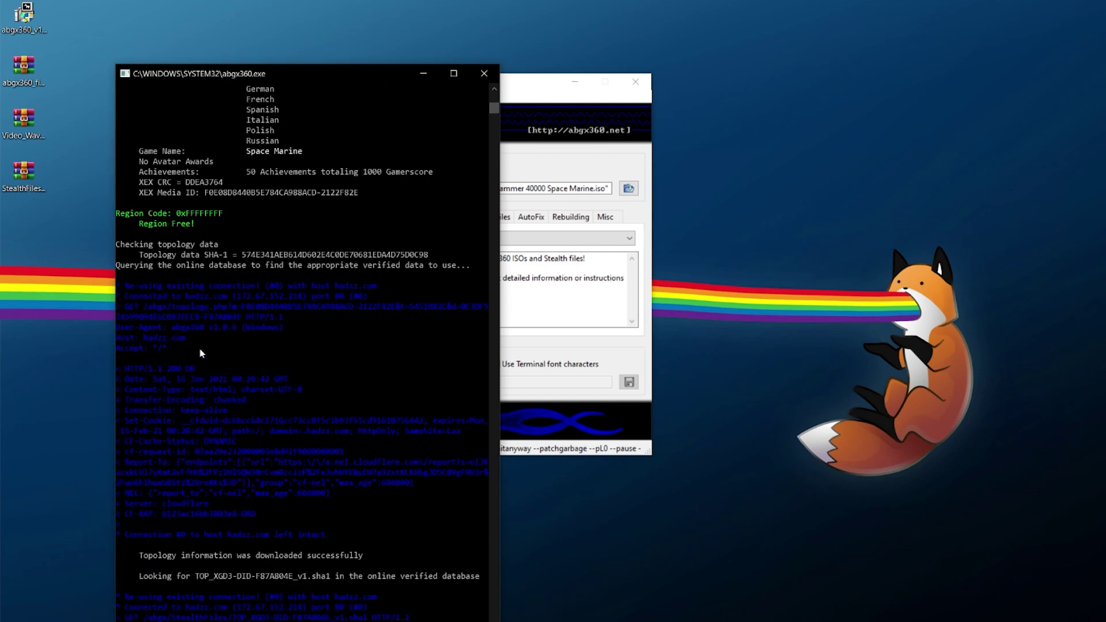
{"action": "scroll", "coordinate": [217, 391], "scroll_direction": "up", "scroll_amount": 4}
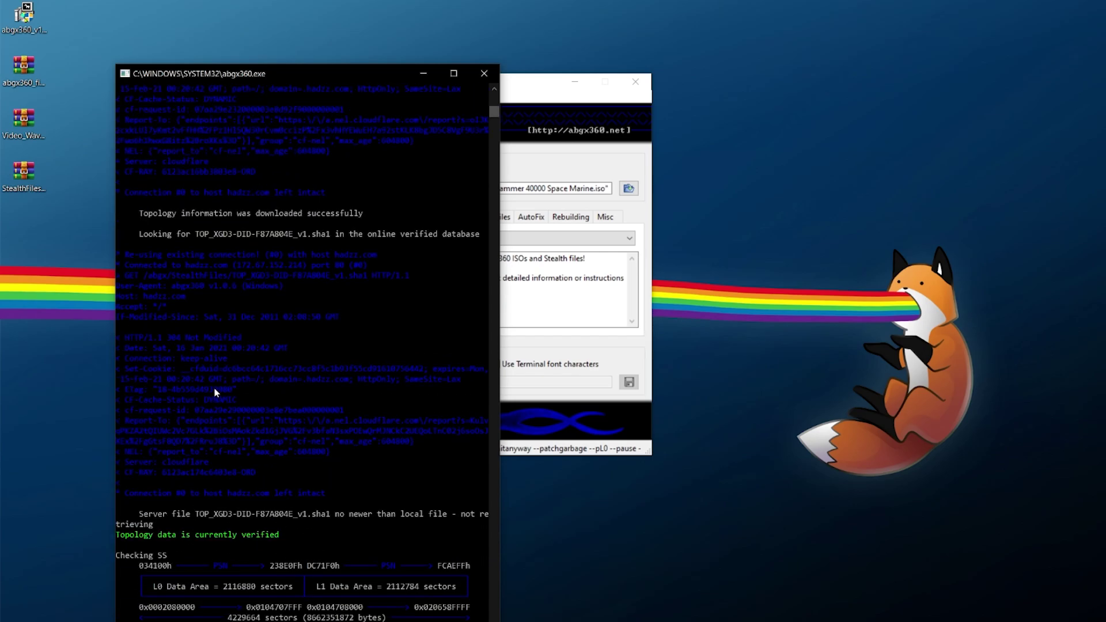
{"action": "scroll", "coordinate": [326, 475], "scroll_direction": "down", "scroll_amount": 5}
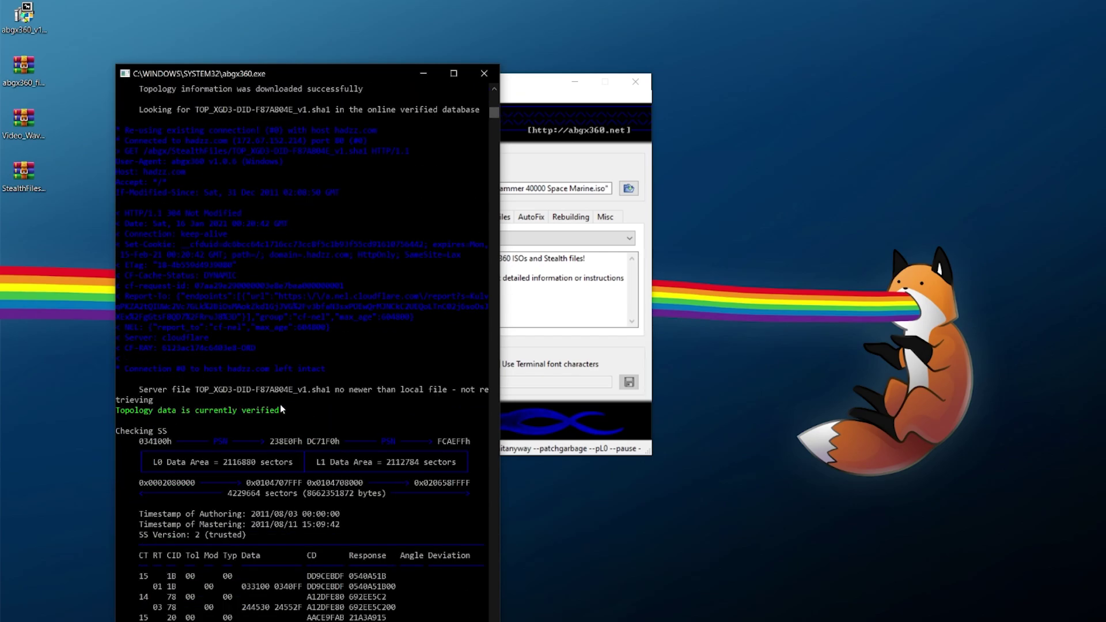
{"action": "scroll", "coordinate": [246, 423], "scroll_direction": "down", "scroll_amount": 7}
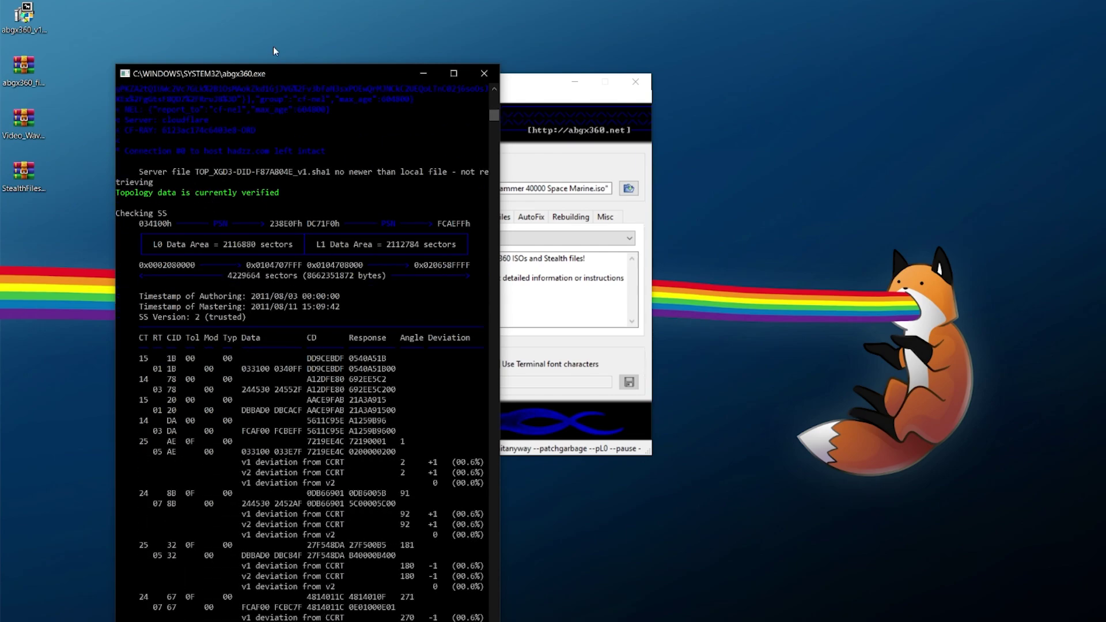
{"action": "key", "text": "Return"}
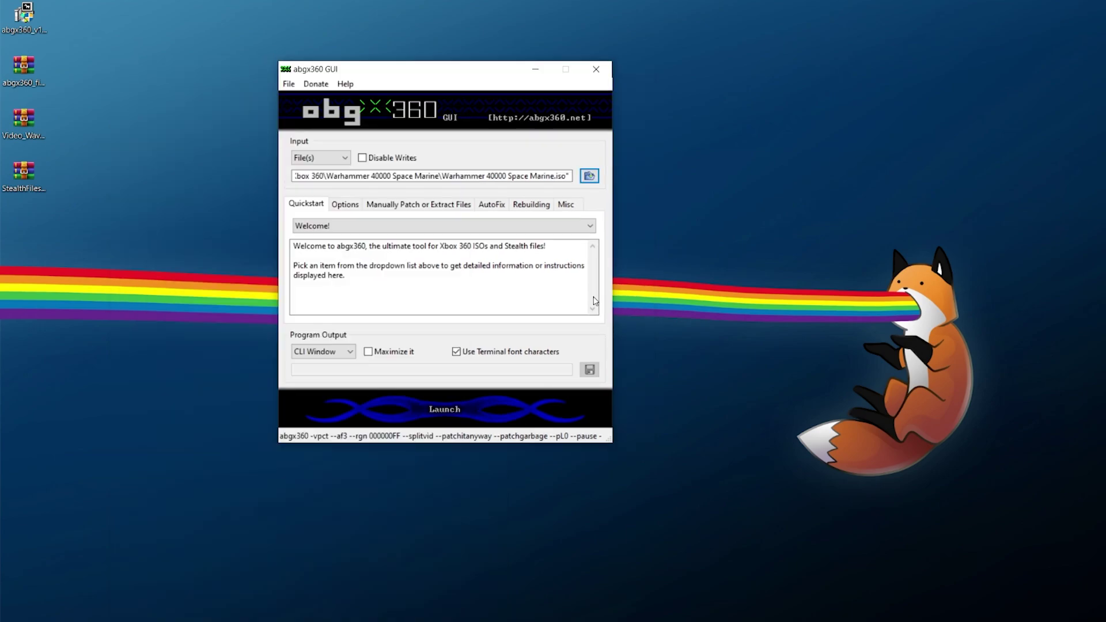